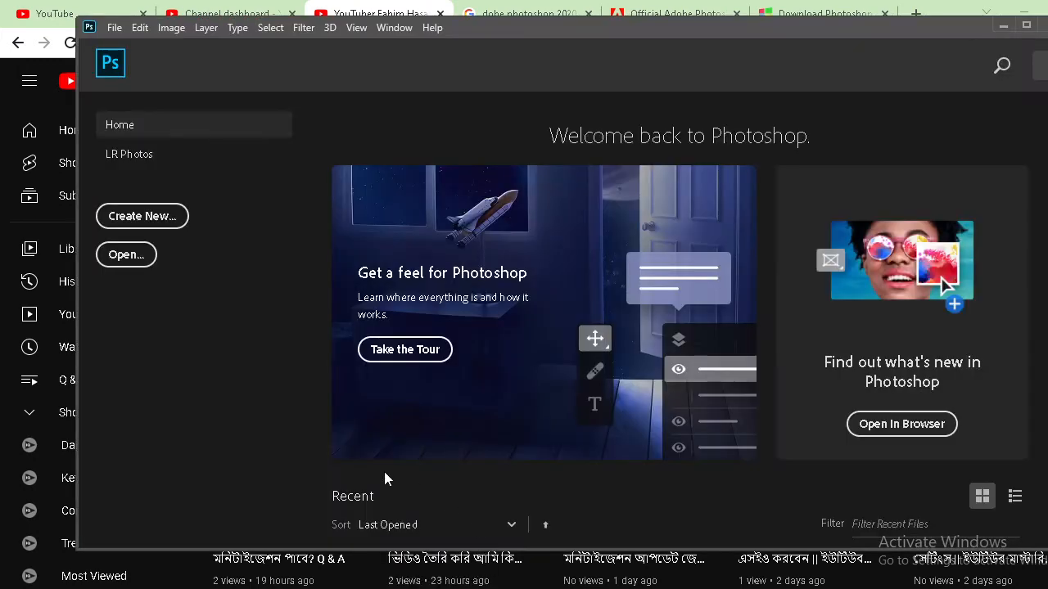
Create a blank 2100 × 1500 px document at 300 ppi in the maximized window and expand the toolbar to two columns
left_click(1026, 26)
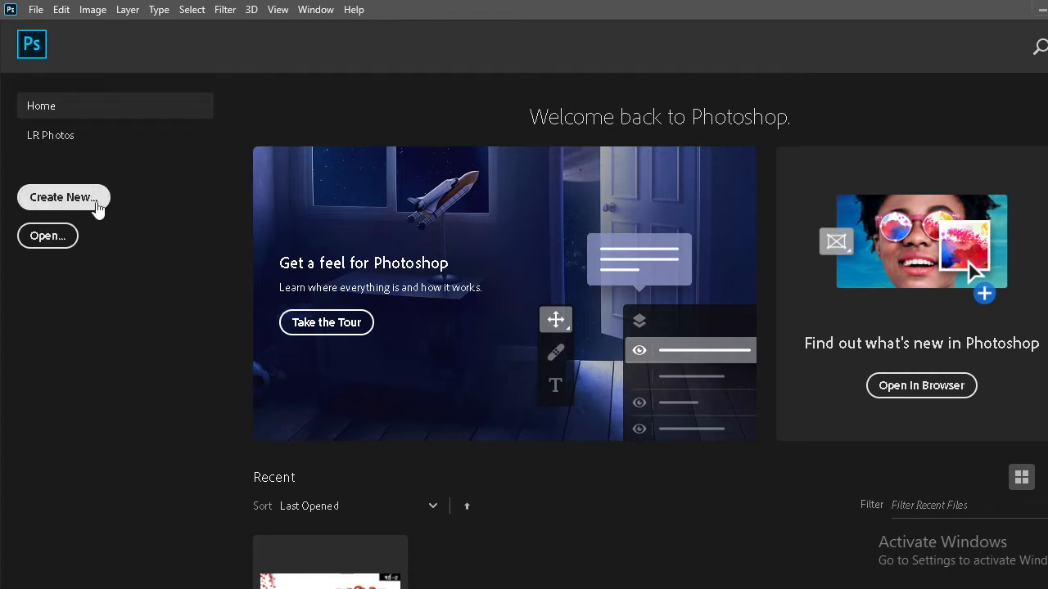
left_click(96, 209)
left_click(739, 107)
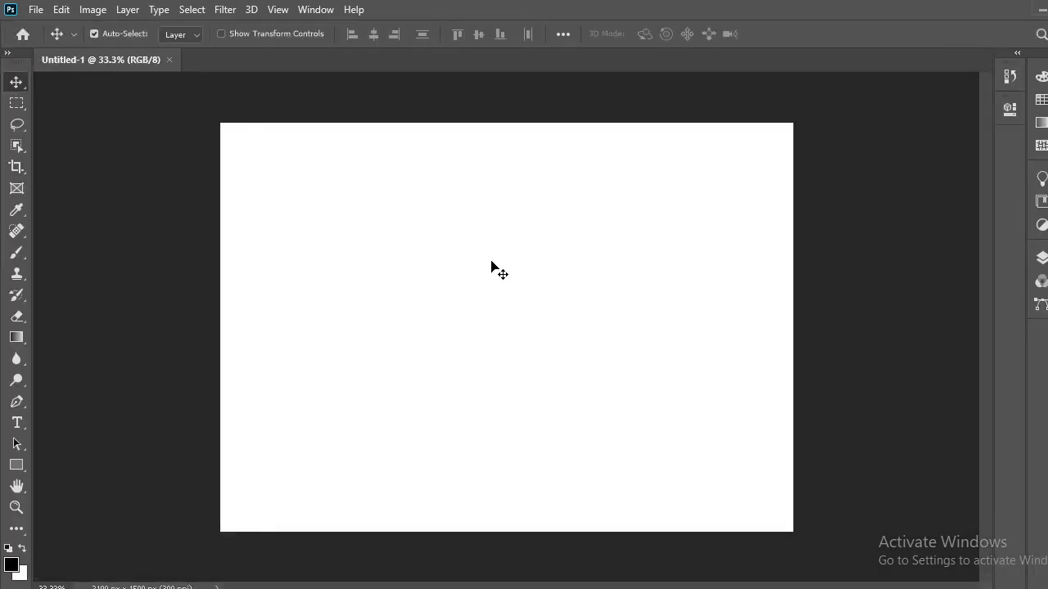
left_click(7, 54)
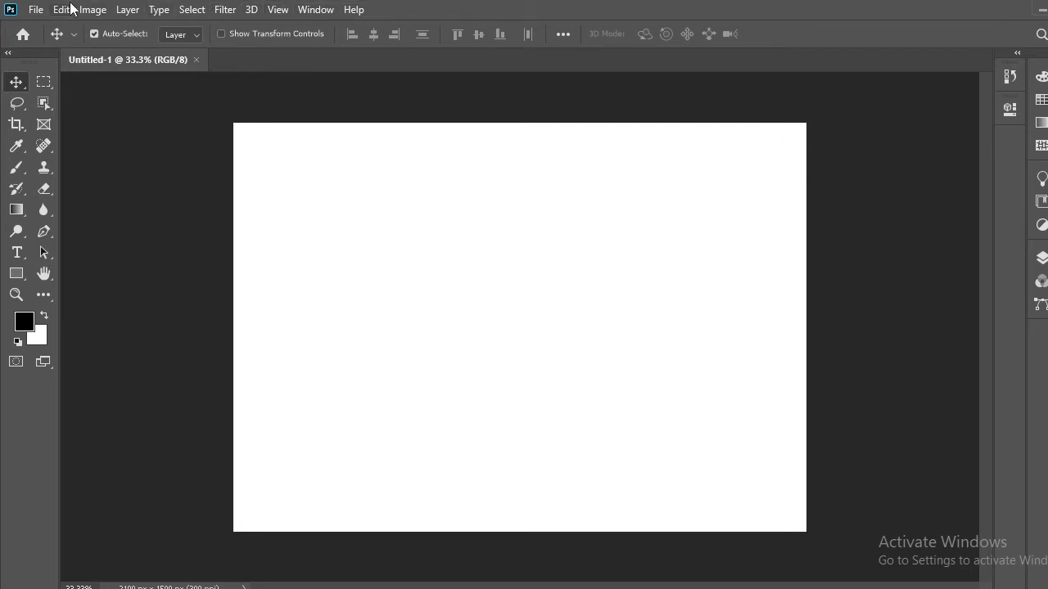
left_click(34, 9)
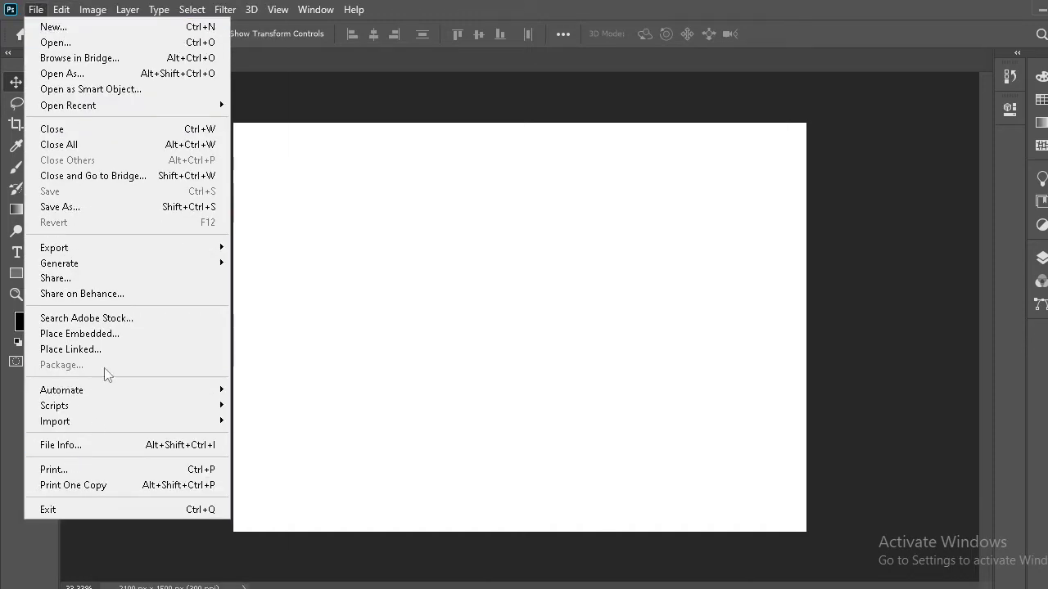
mouse_move(62, 10)
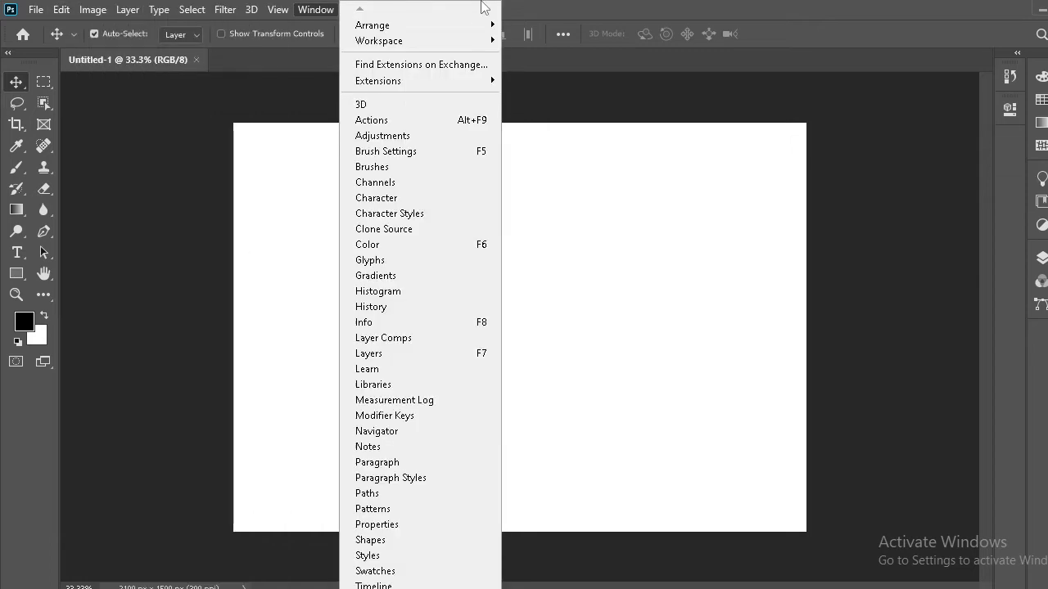
mouse_move(233, 8)
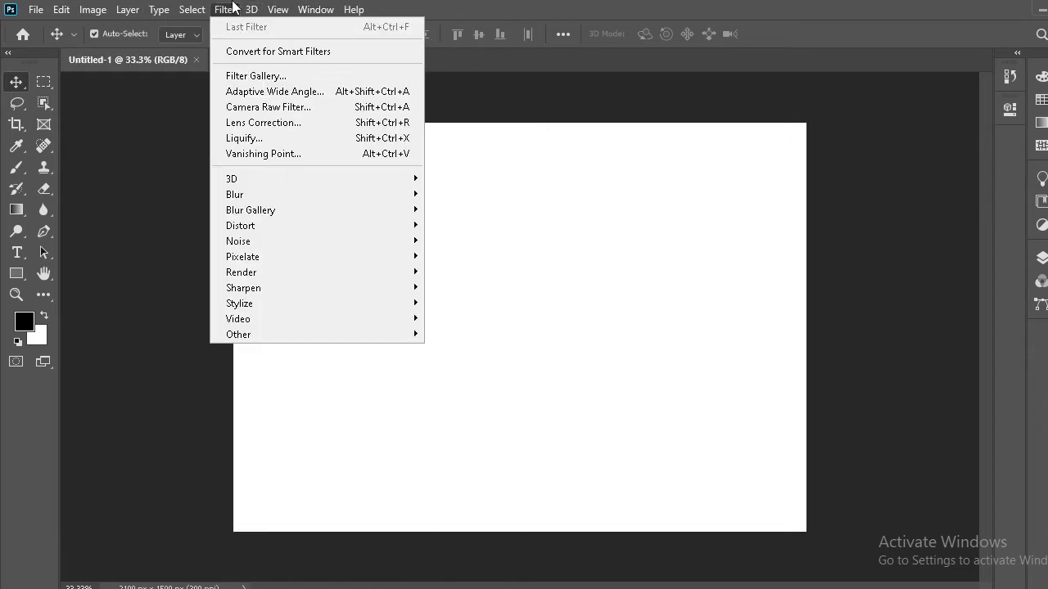
mouse_move(158, 9)
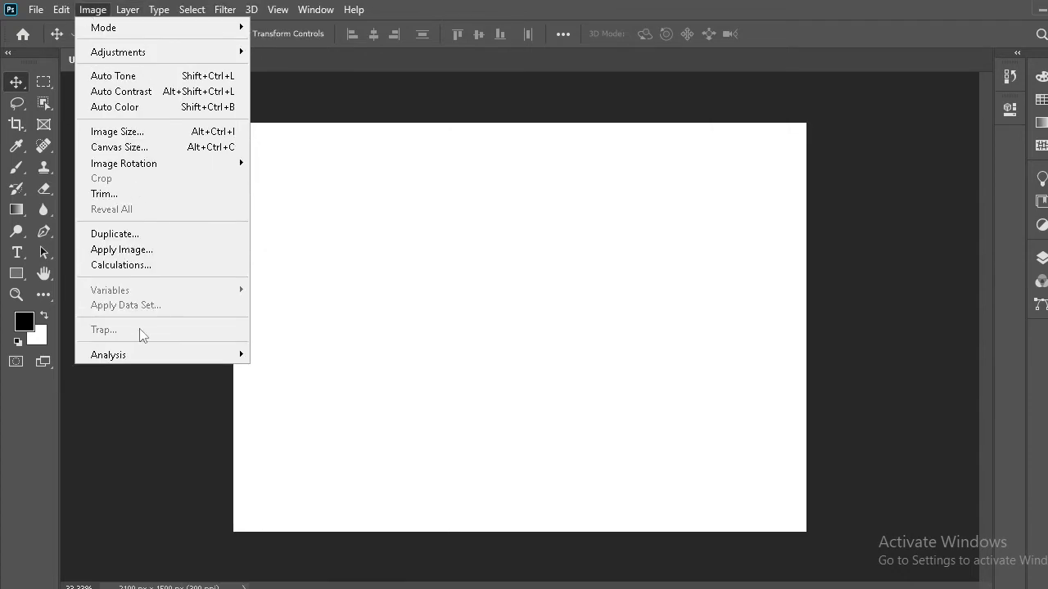
left_click(426, 282)
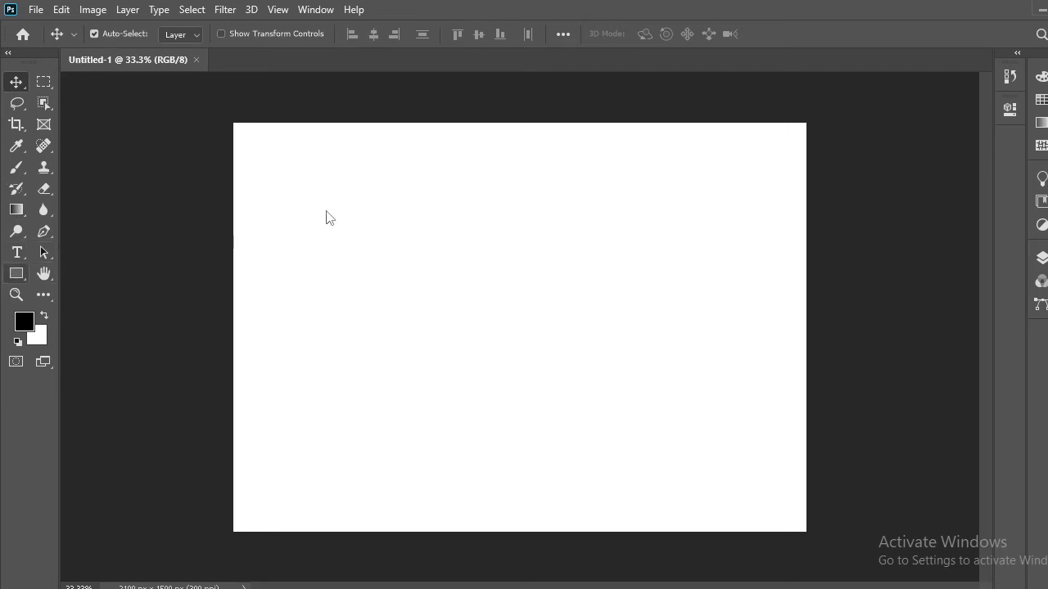
Draw a black-filled rectangle shape about 1692 × 729 px in the upper middle of the canvas and collapse its properties
key("u")
left_click_drag(320, 194, 783, 393)
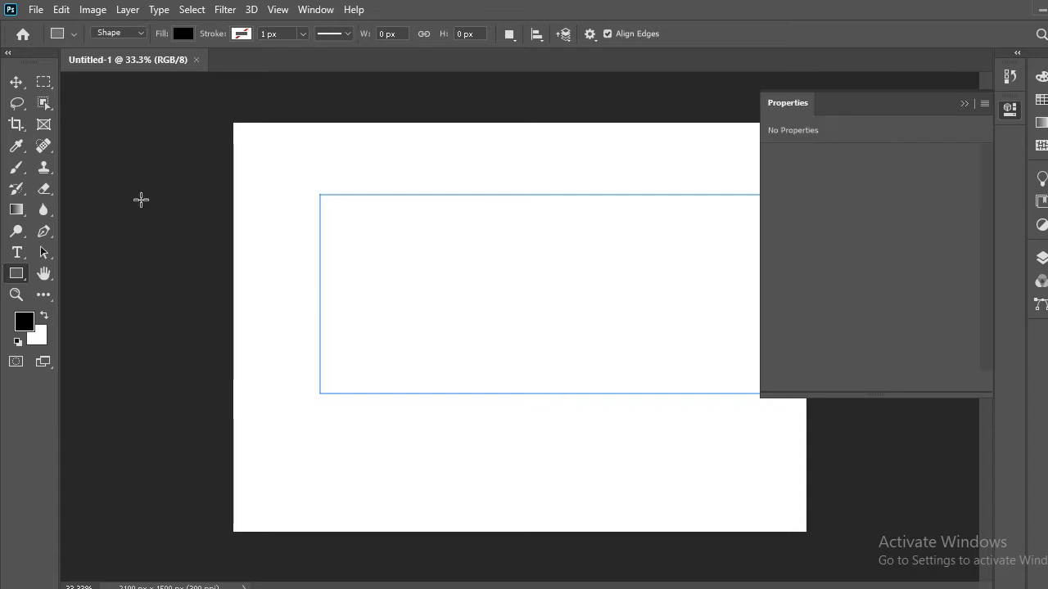
left_click(966, 106)
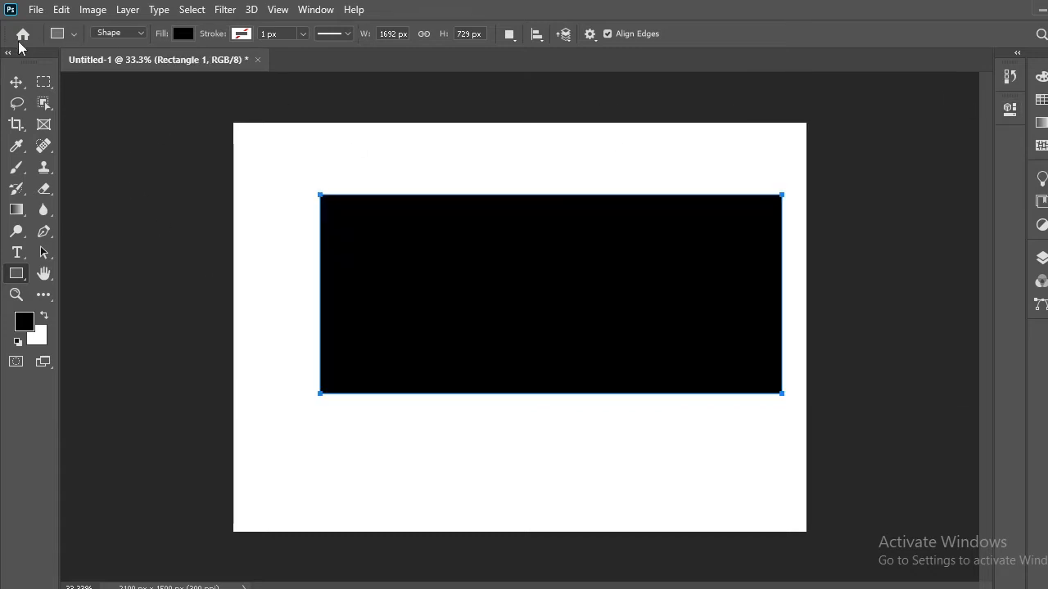
Move the black rectangle slightly down and toward the left so it sits roughly centred on the canvas
left_click(11, 85)
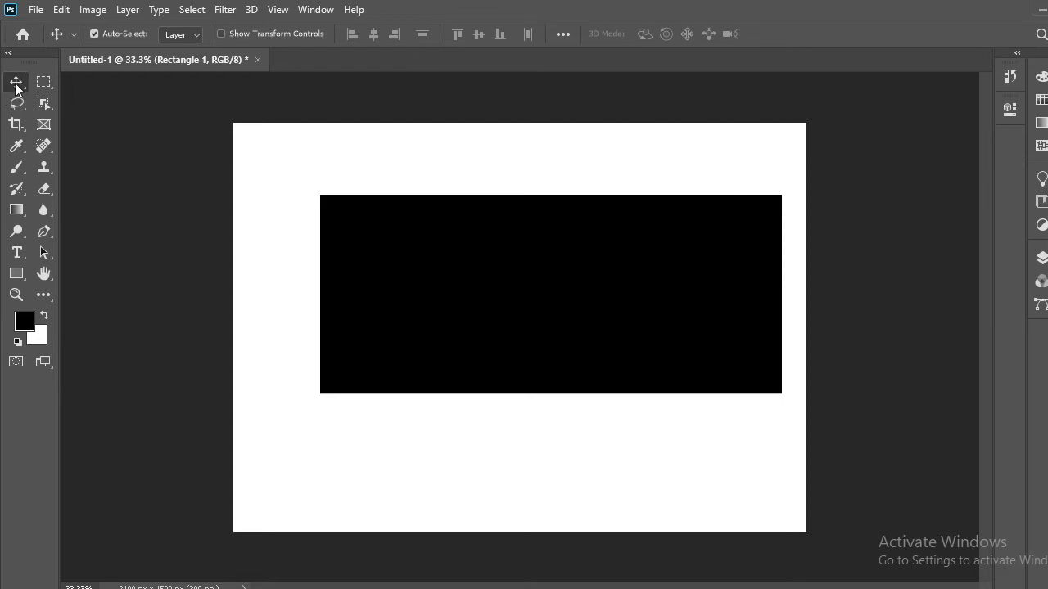
left_click_drag(415, 249, 528, 313)
left_click(524, 286)
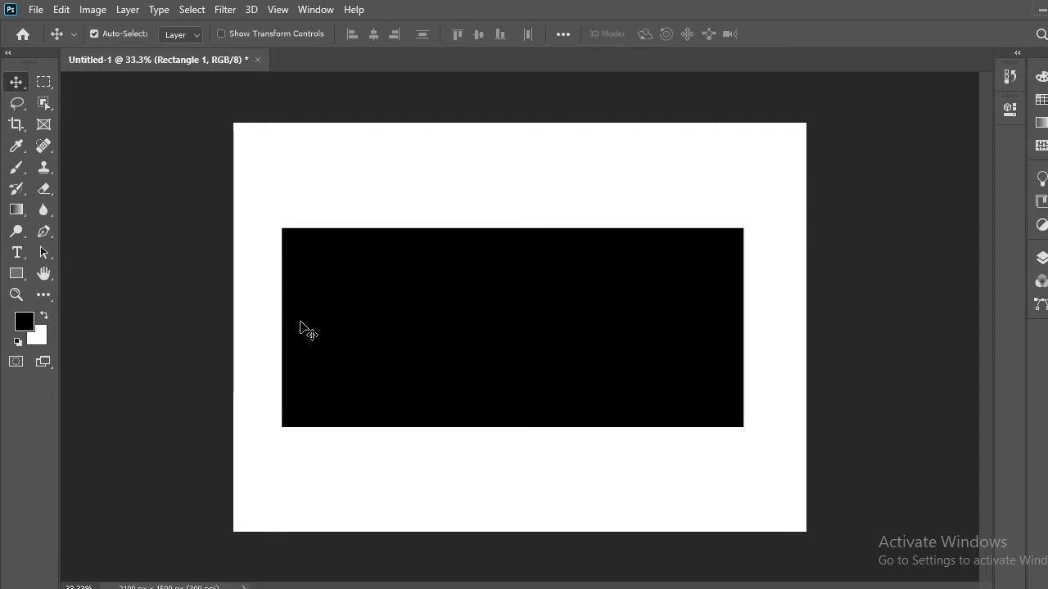
Scale the black rectangle slightly smaller with Free Transform, reposition it just above the canvas centre and apply the transform
key("ctrl")
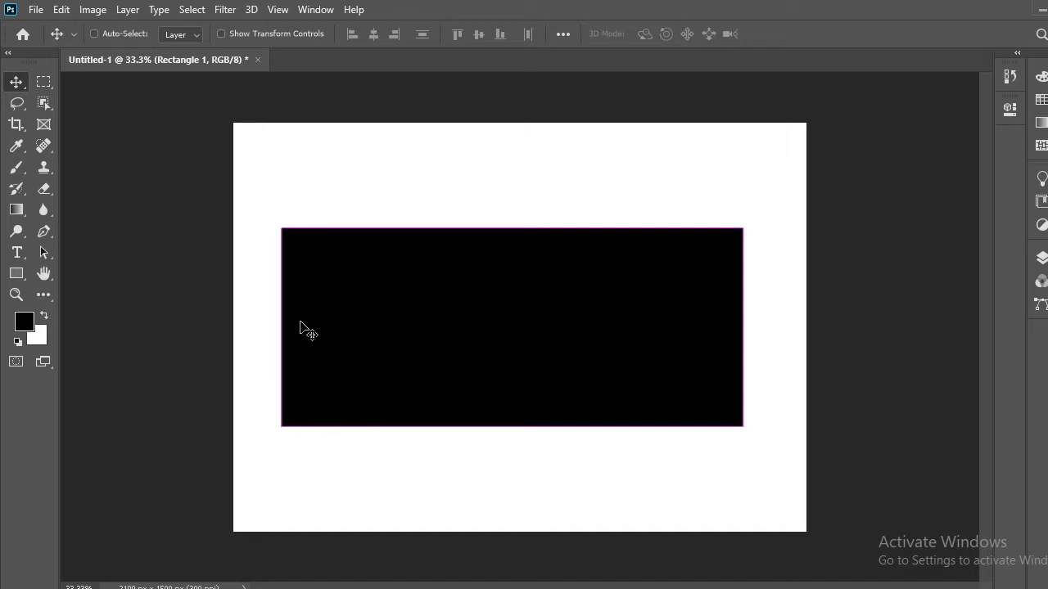
key("ctrl+t")
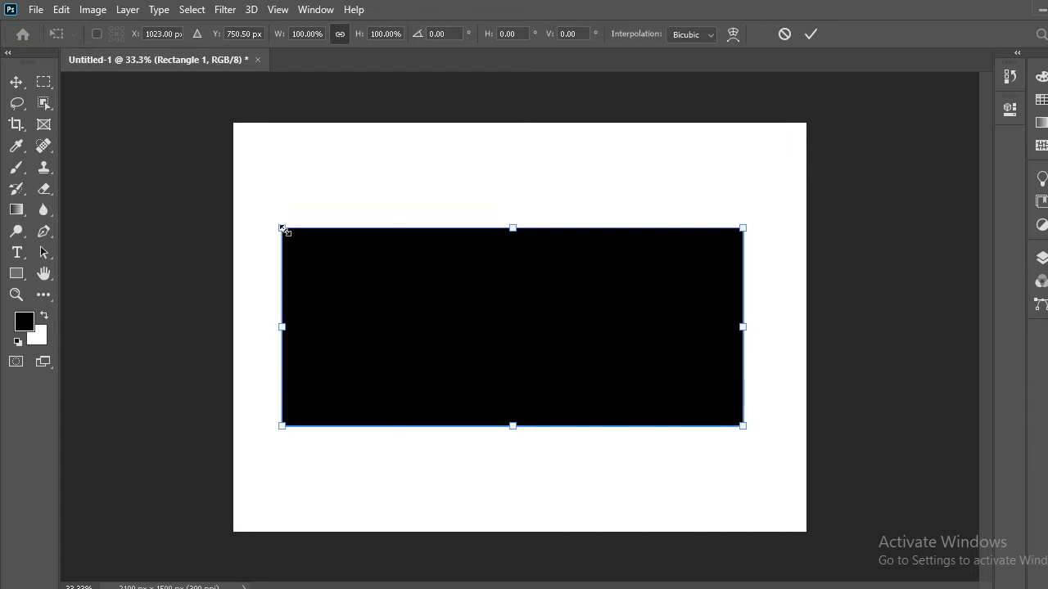
left_click_drag(282, 230, 326, 262)
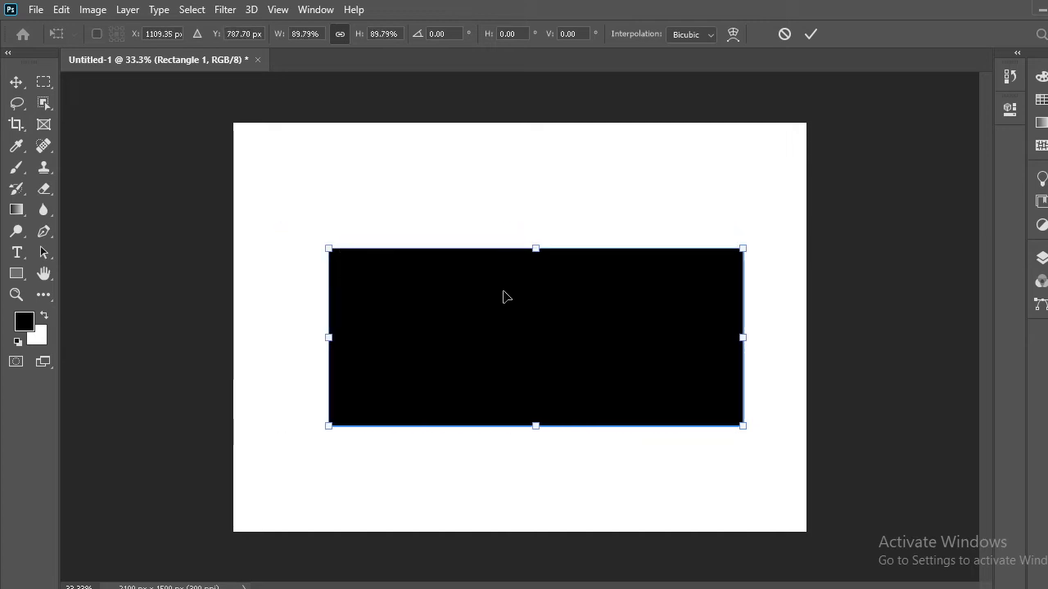
left_click_drag(530, 253, 553, 271)
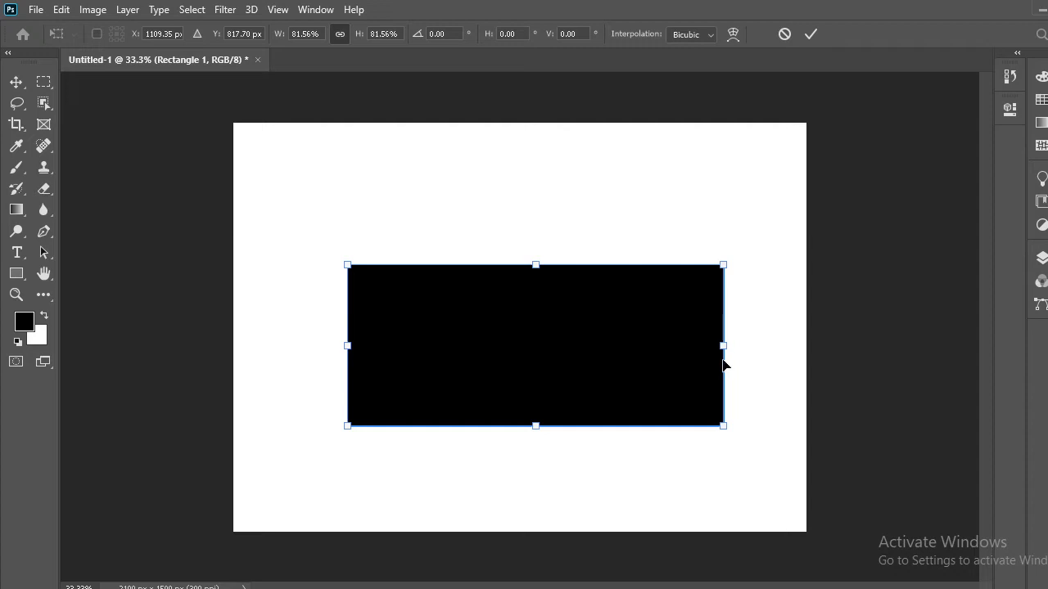
left_click_drag(715, 344, 749, 347)
left_click_drag(605, 351, 564, 346)
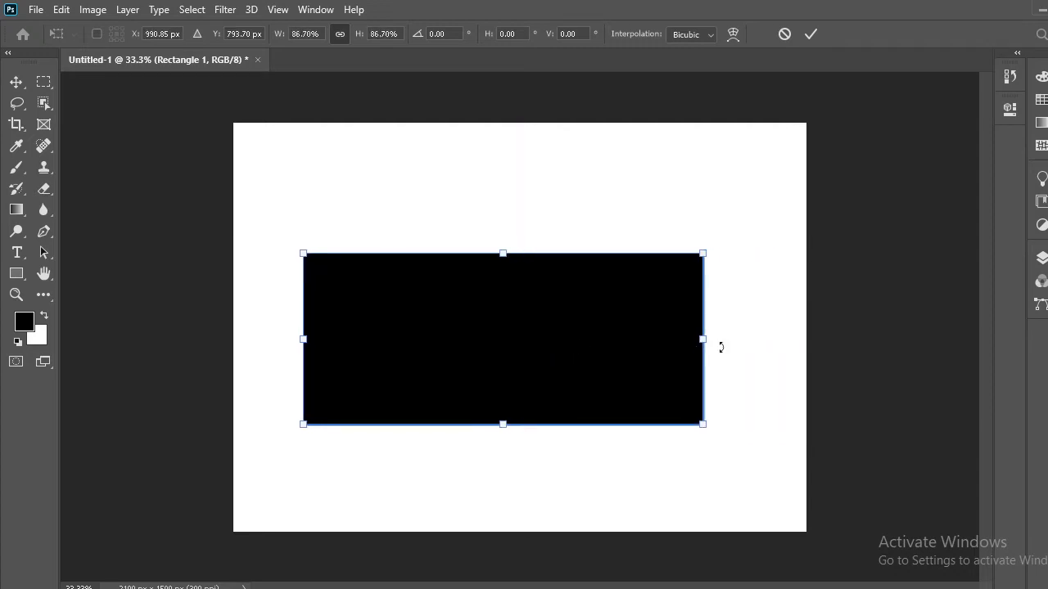
left_click_drag(696, 345, 726, 378)
left_click_drag(578, 385, 577, 351)
left_click(15, 82)
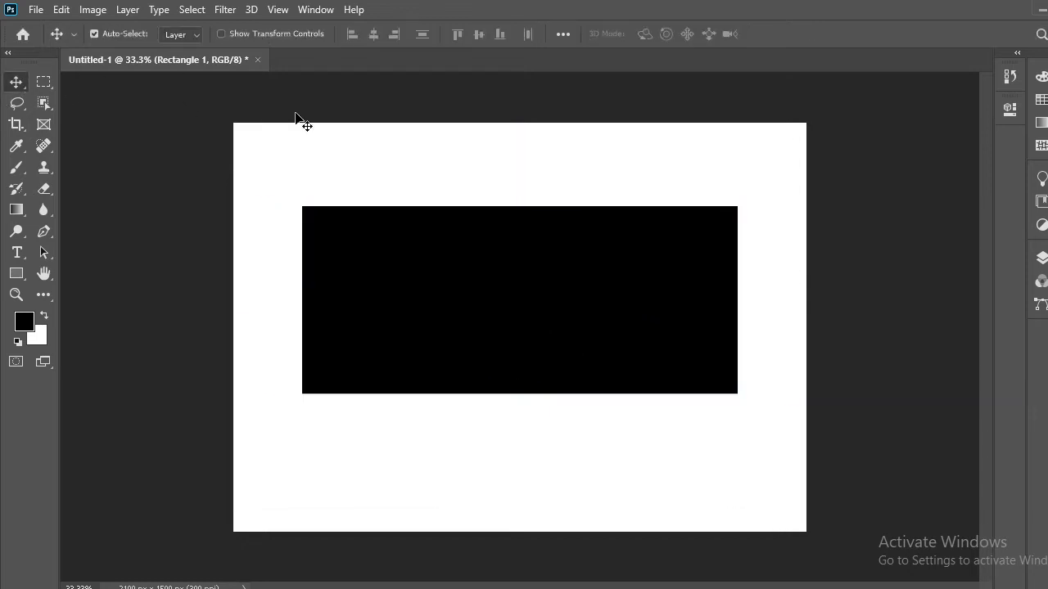
Move the black rectangle around the canvas and leave it partly cut off in the upper-left corner
left_click_drag(498, 257, 483, 226)
left_click_drag(480, 283, 625, 230)
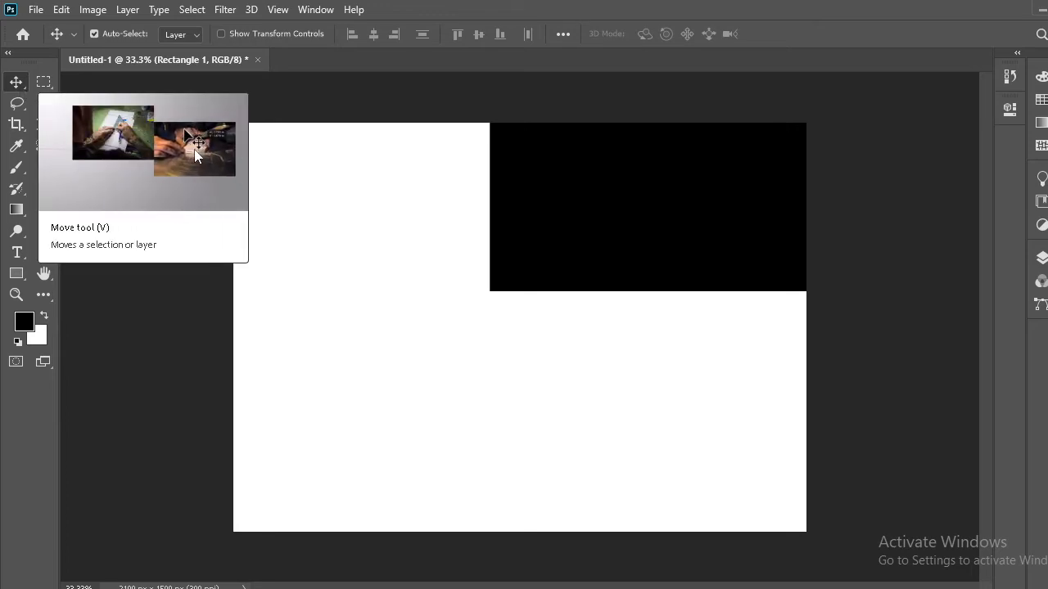
left_click_drag(627, 250, 296, 200)
Draw a second rectangle about 1809 × 627 px at the canvas's lower right, extending past its edge, and fill it red
left_click(17, 274)
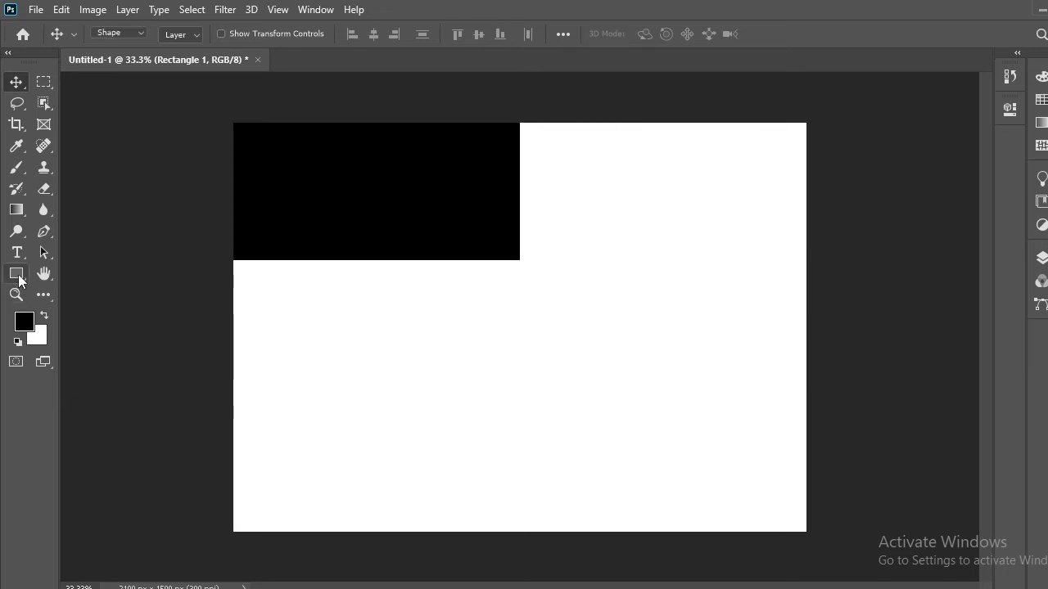
left_click_drag(473, 308, 968, 478)
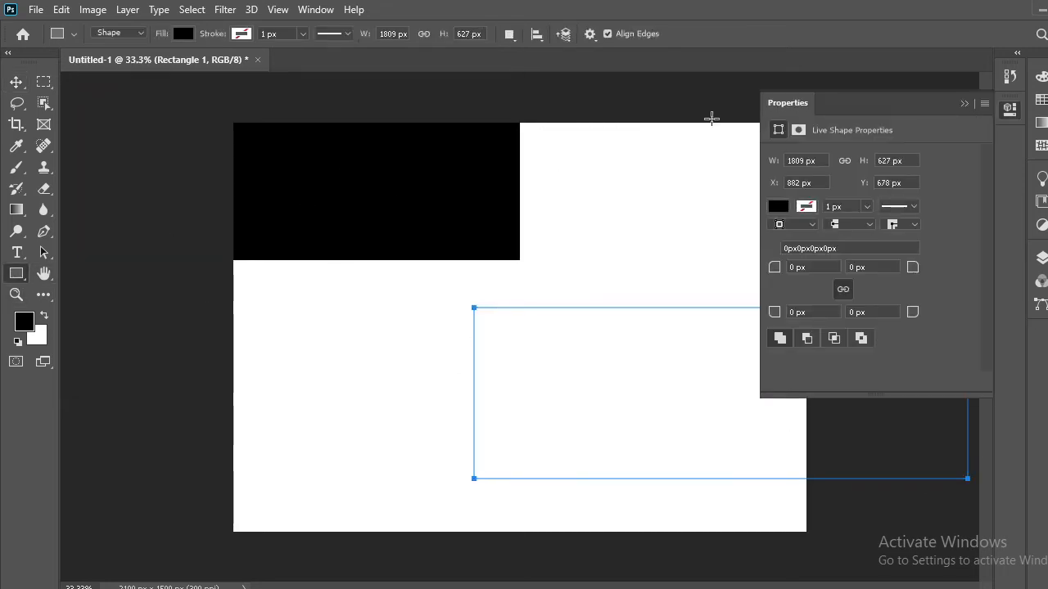
left_click(964, 105)
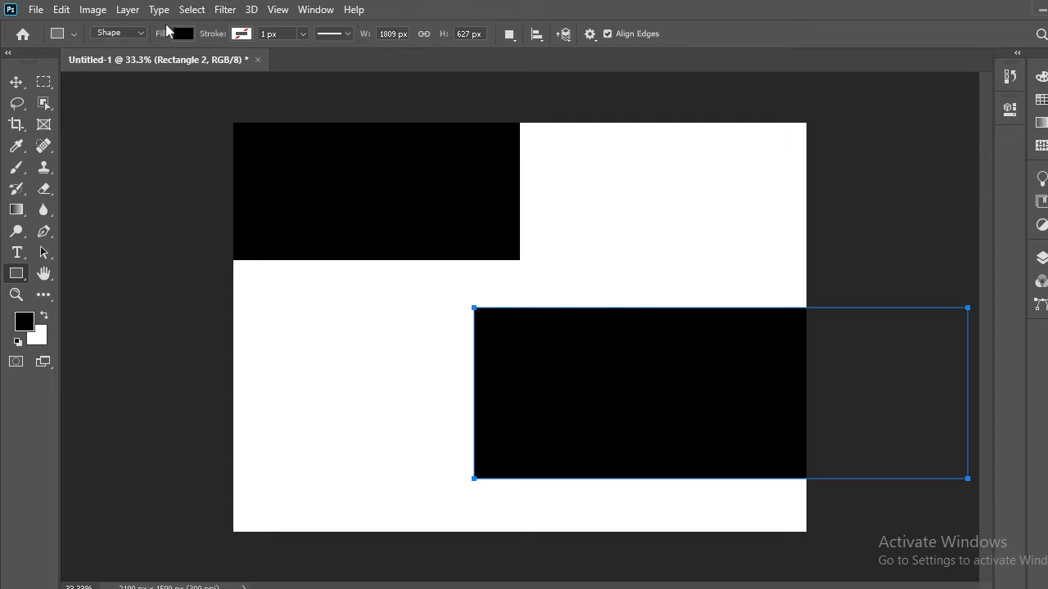
left_click(182, 34)
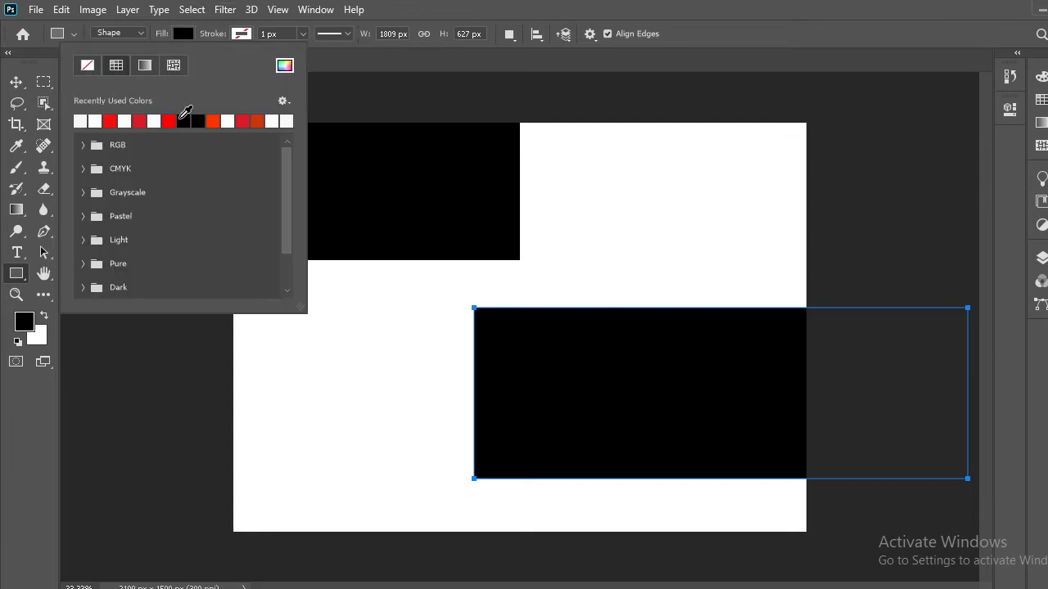
left_click(169, 120)
Reposition both rectangles with the Move tool, placing the black one near the canvas's top and the red one along its bottom
left_click(17, 82)
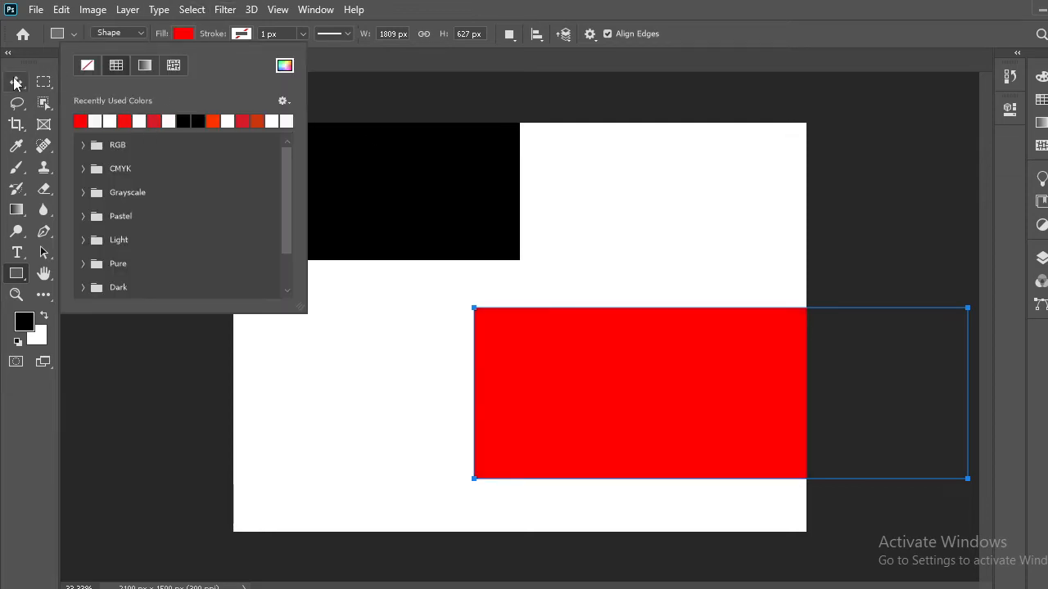
left_click_drag(562, 360, 562, 445)
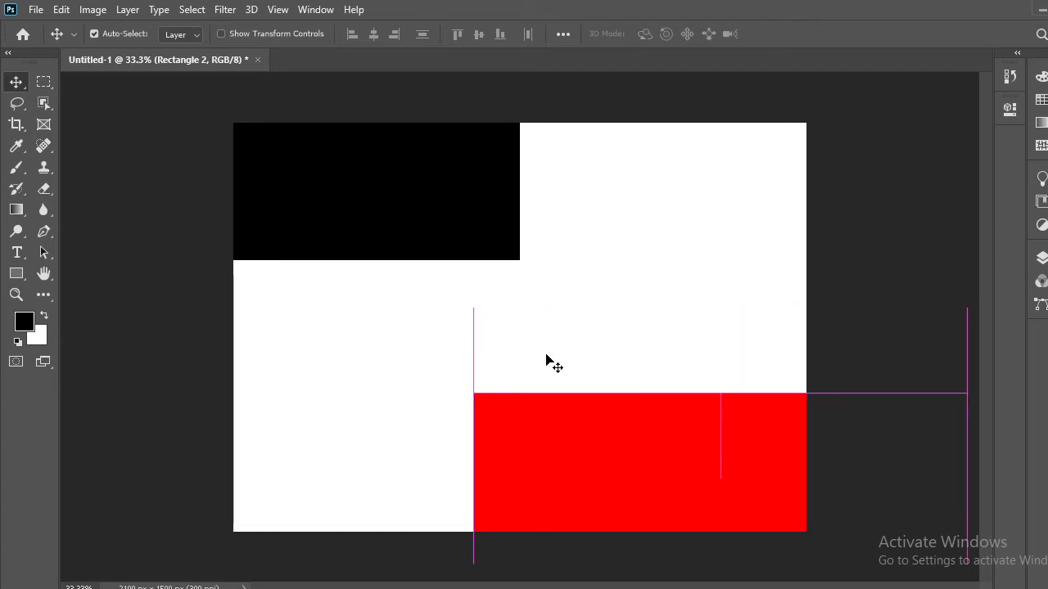
left_click_drag(373, 194, 324, 141)
left_click_drag(589, 405, 446, 462)
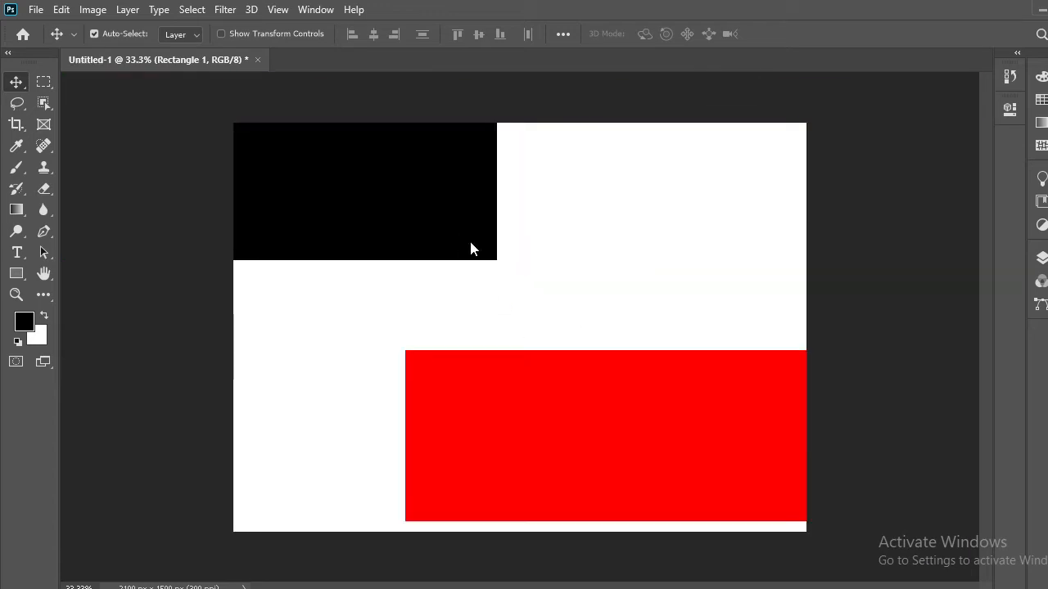
left_click_drag(470, 246, 818, 326)
left_click_drag(636, 311, 391, 250)
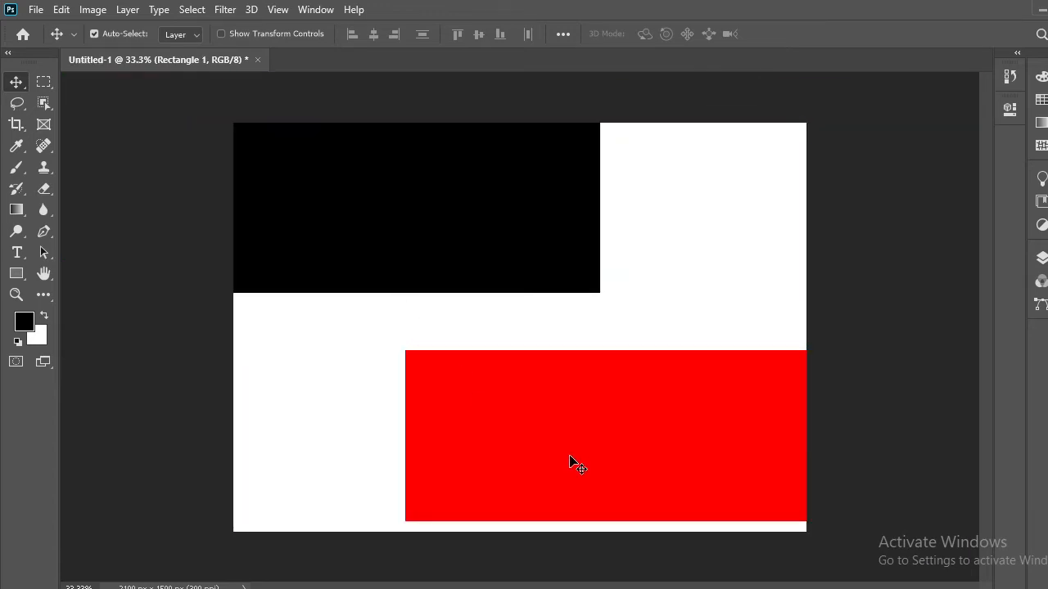
left_click_drag(573, 464, 557, 422)
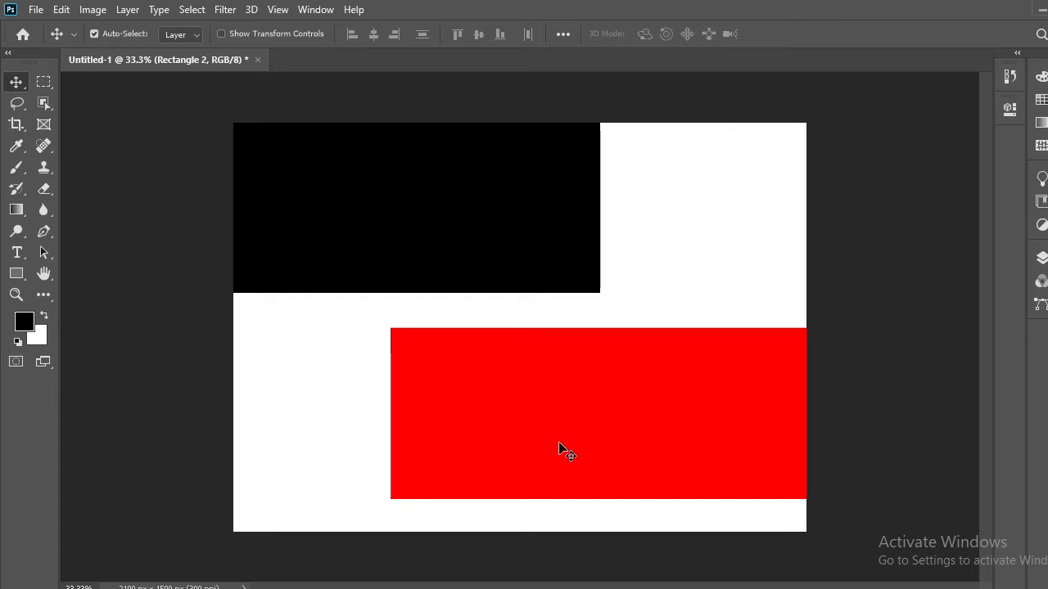
left_click_drag(559, 444, 461, 473)
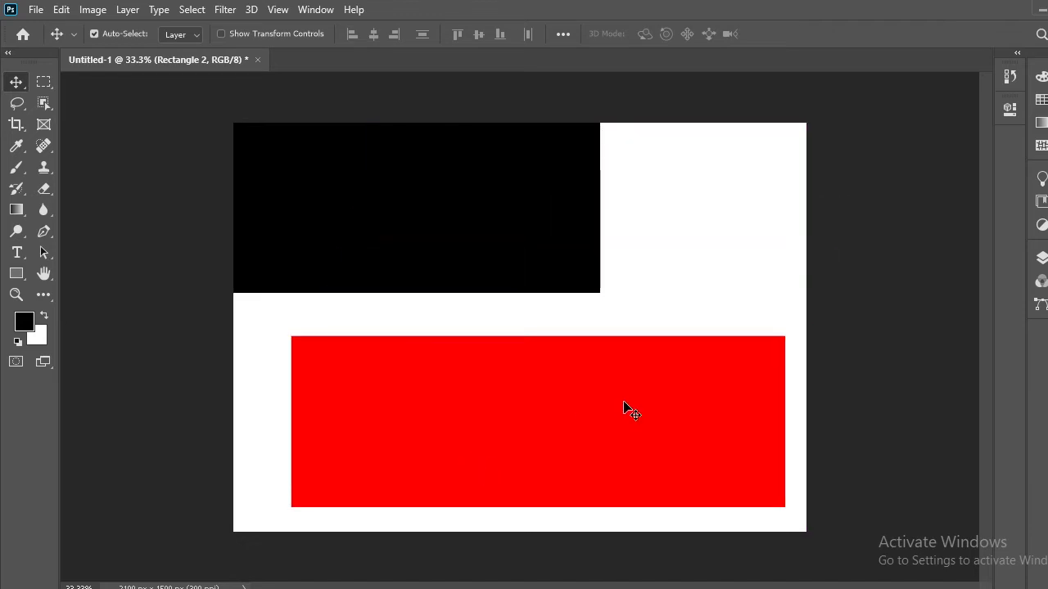
left_click_drag(631, 399, 606, 203)
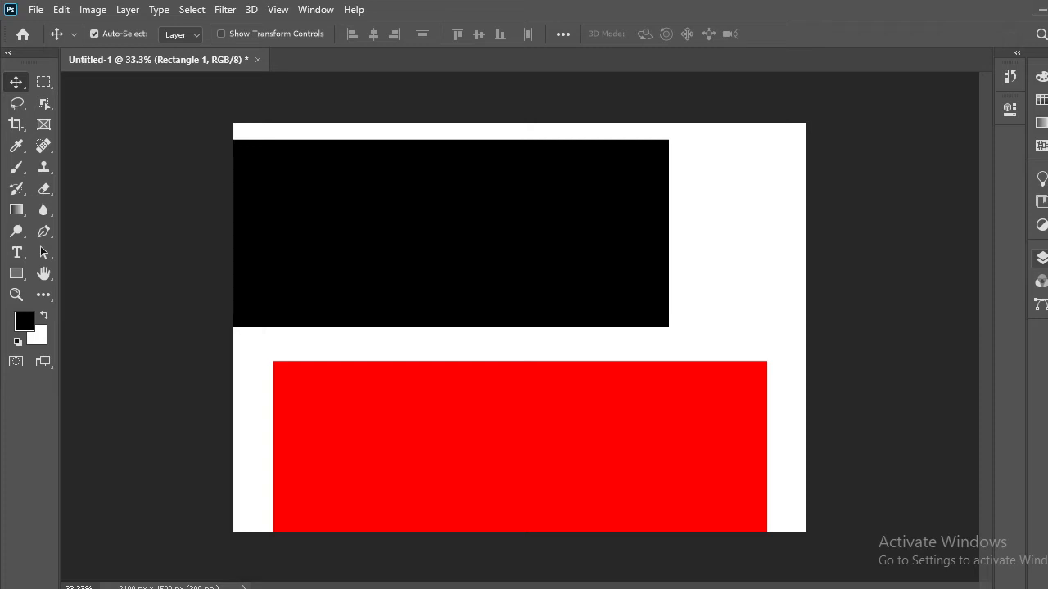
Bring up the Layers panel to list the document's layers
left_click(1041, 258)
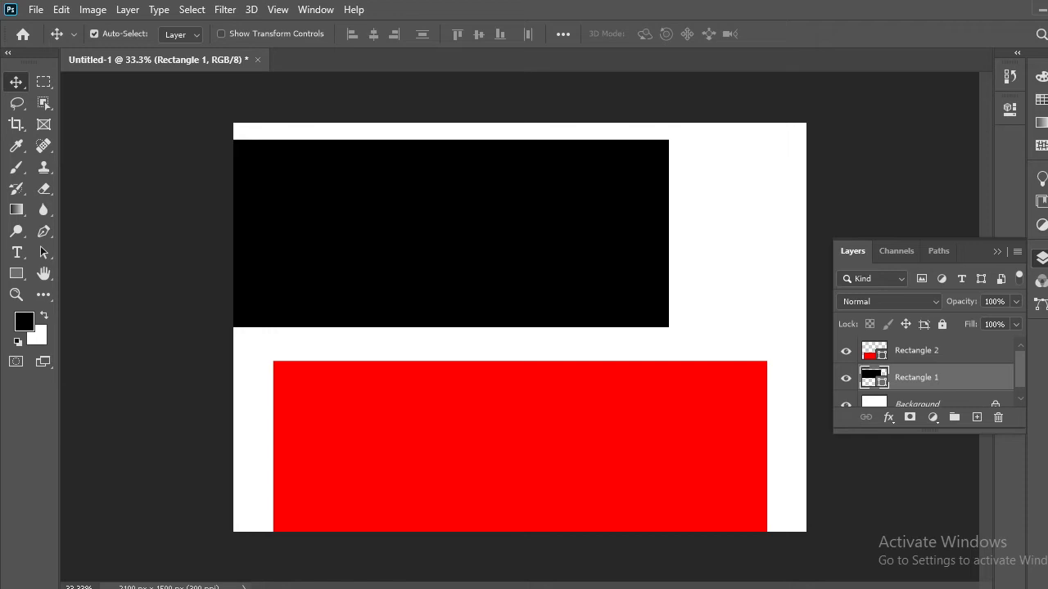
left_click(1041, 258)
left_click(315, 9)
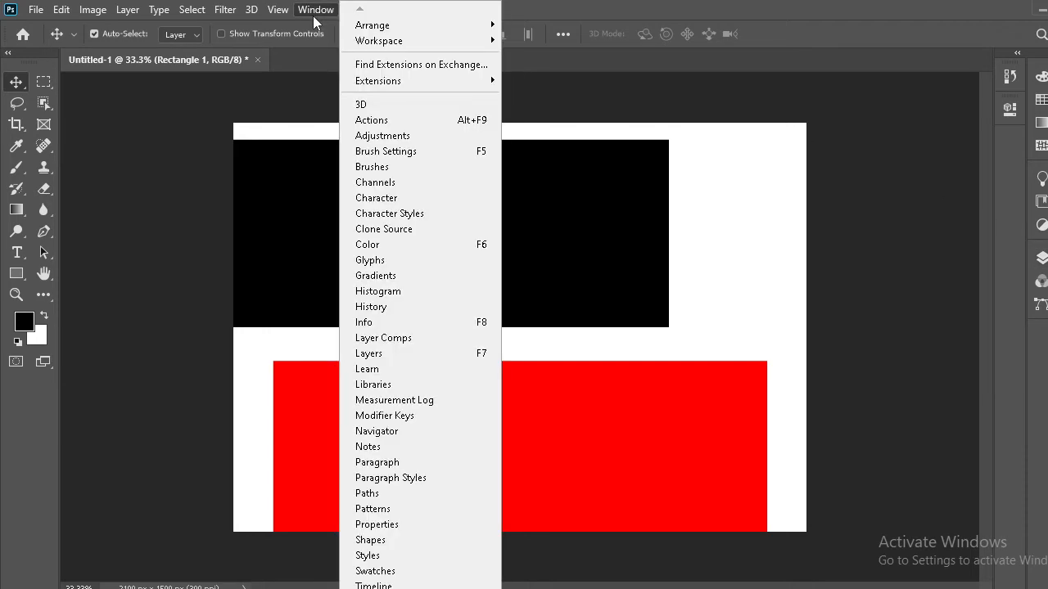
left_click(368, 353)
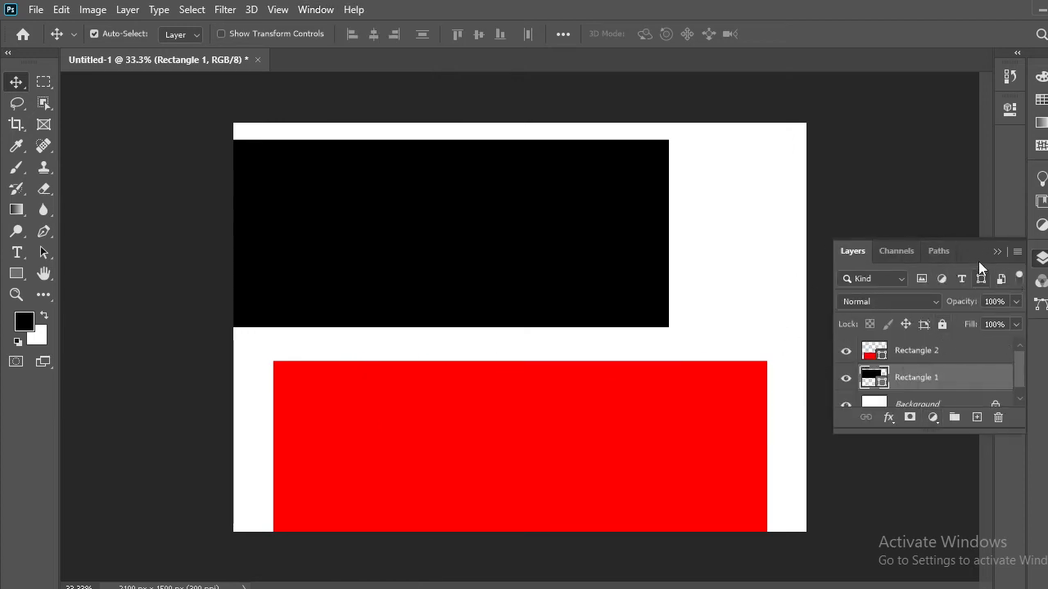
Undock the Layers panel, enlarge it to show all the layers and place it floating over the middle of the canvas
left_click_drag(966, 246, 651, 103)
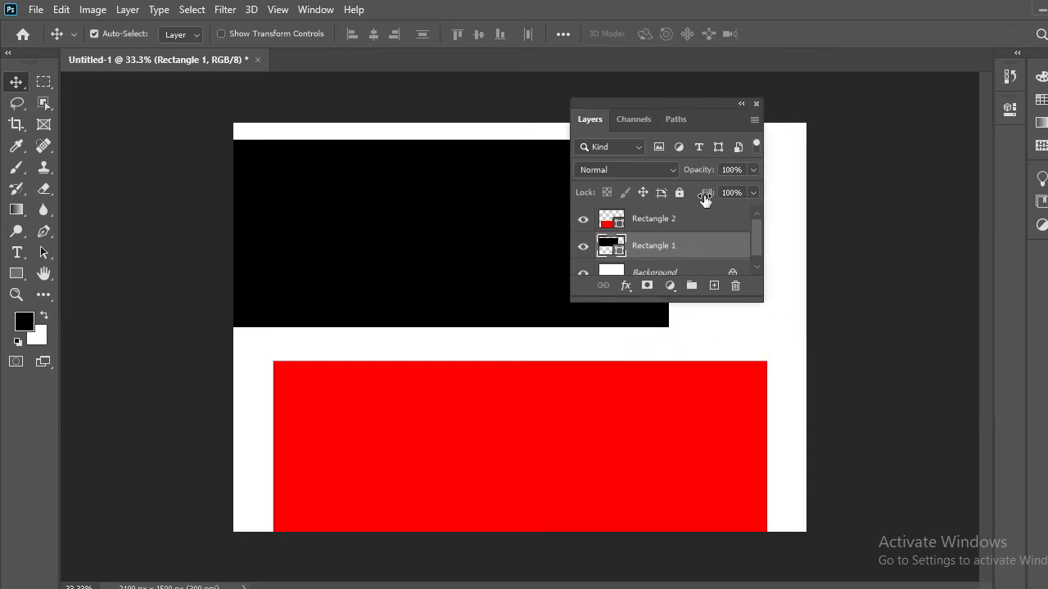
scroll(723, 241, "down", 1)
left_click_drag(760, 300, 1044, 499)
left_click_drag(865, 109, 563, 99)
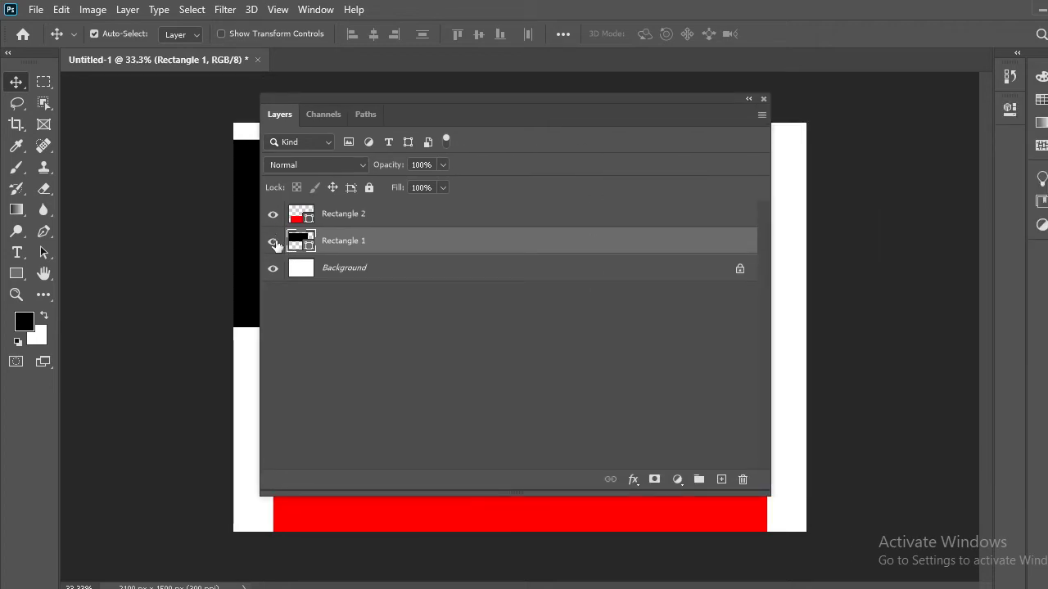
Move the floating Layers panel clear of most of the artwork and place Rectangle 1 above Rectangle 2 in the layer order
left_click(469, 92)
left_click_drag(469, 95, 934, 88)
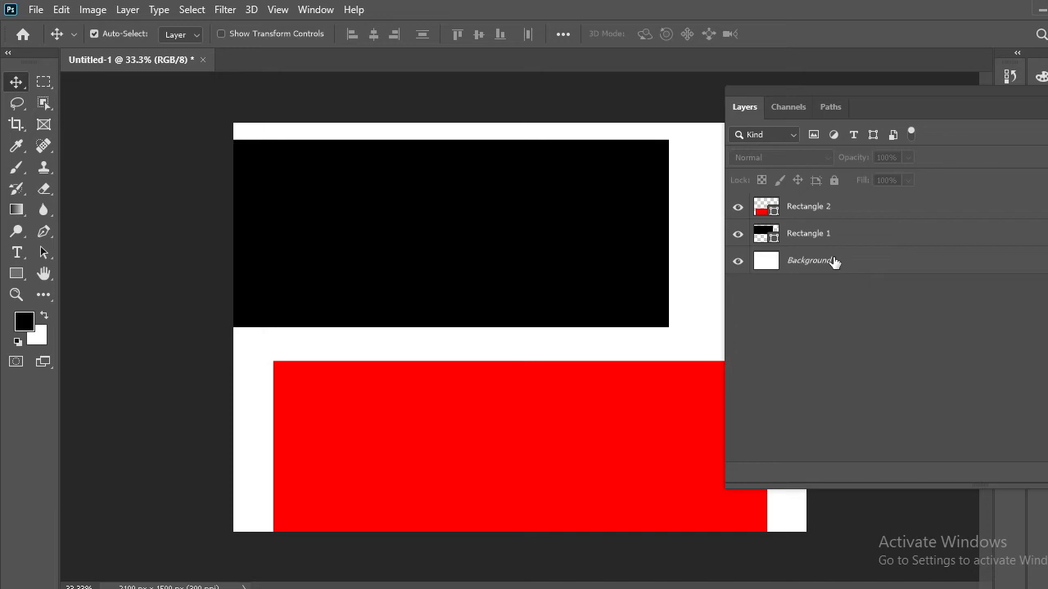
left_click_drag(926, 95, 834, 92)
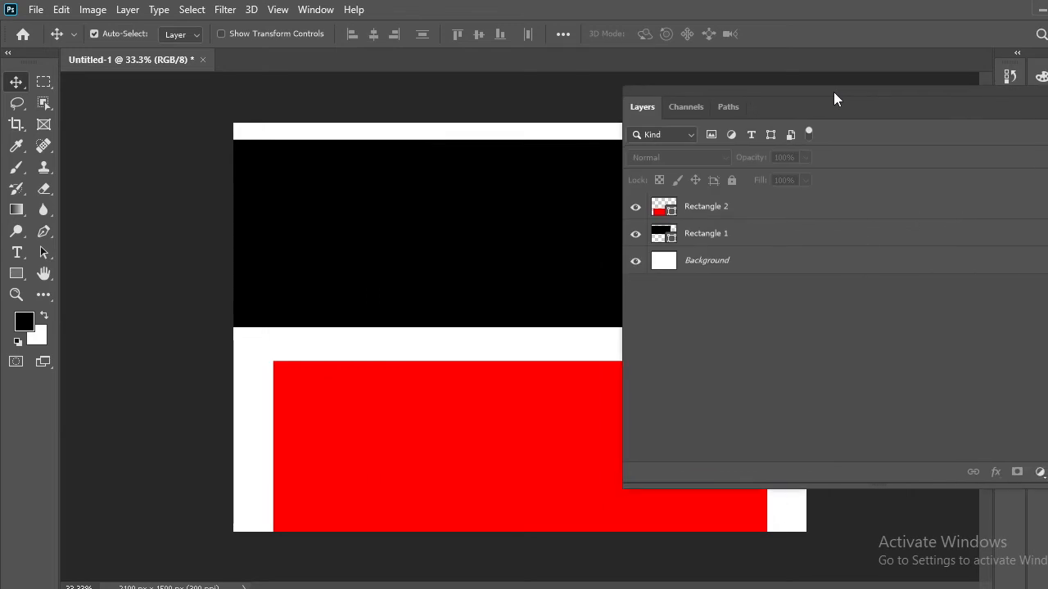
left_click(705, 238)
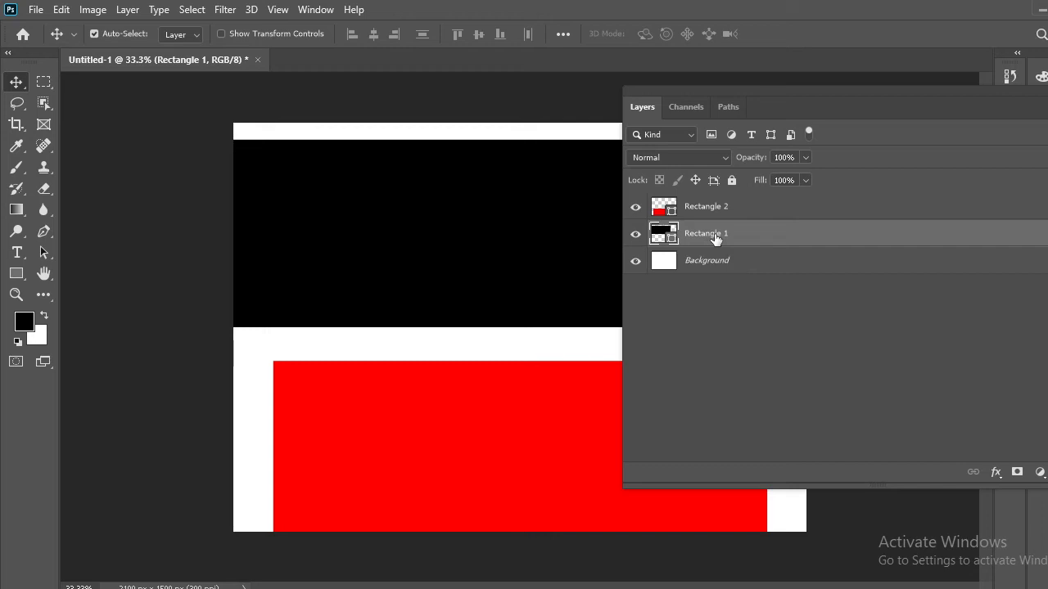
left_click_drag(714, 237, 711, 207)
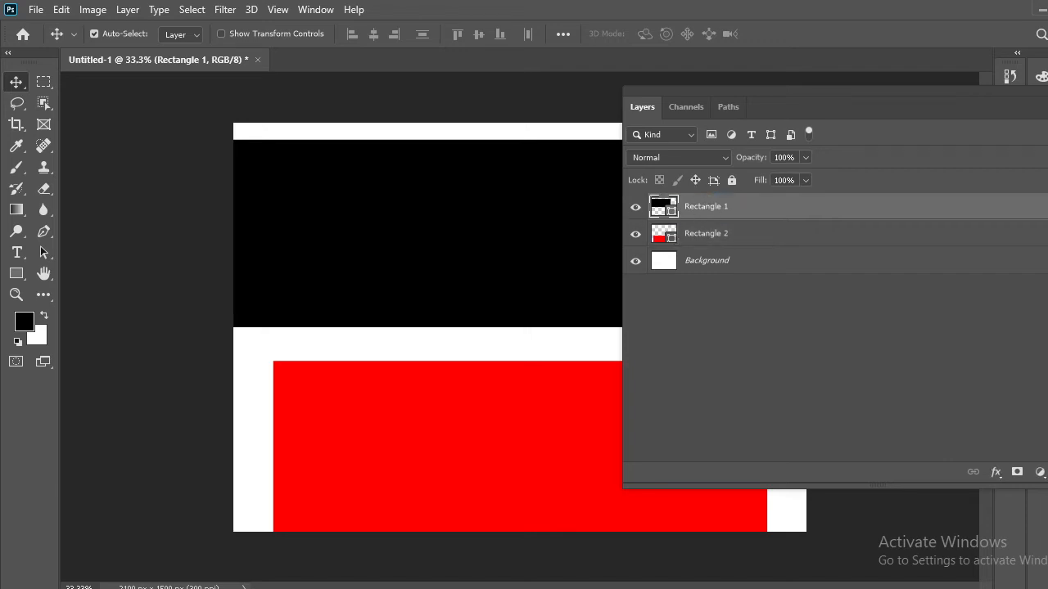
Close the Layers panel and move the rectangles so the black one overlaps most of the red one at the canvas's lower right
left_click_drag(1036, 90, 806, 76)
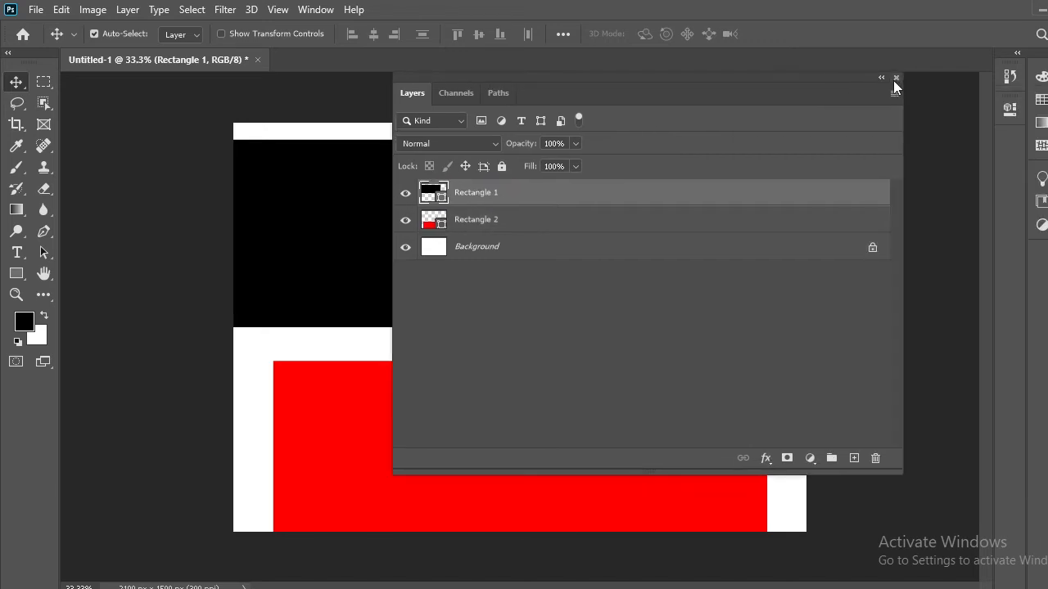
left_click(894, 80)
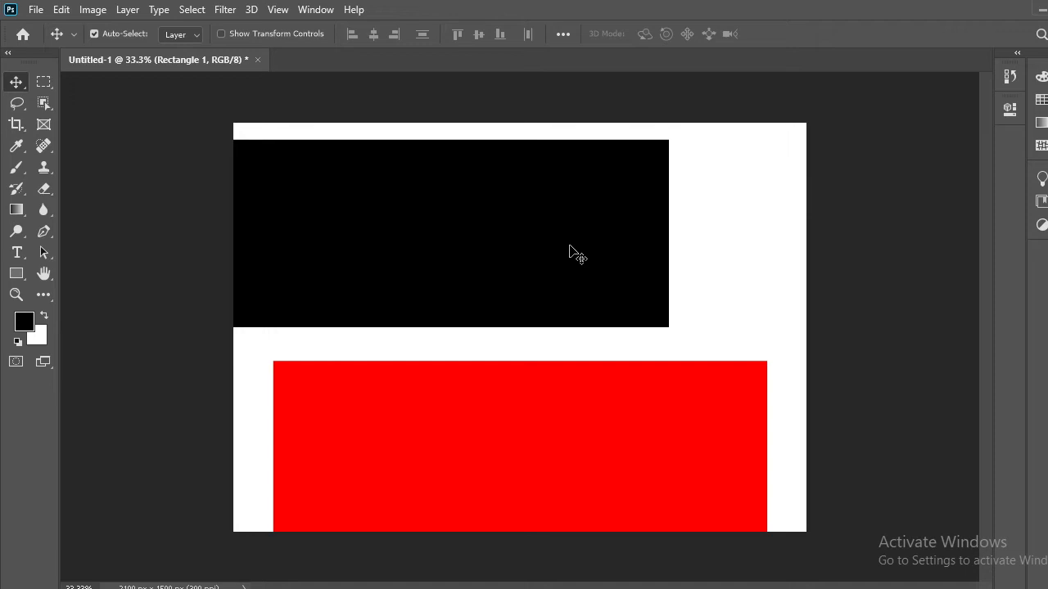
left_click_drag(570, 253, 683, 204)
left_click_drag(575, 512, 580, 536)
left_click_drag(596, 251, 706, 423)
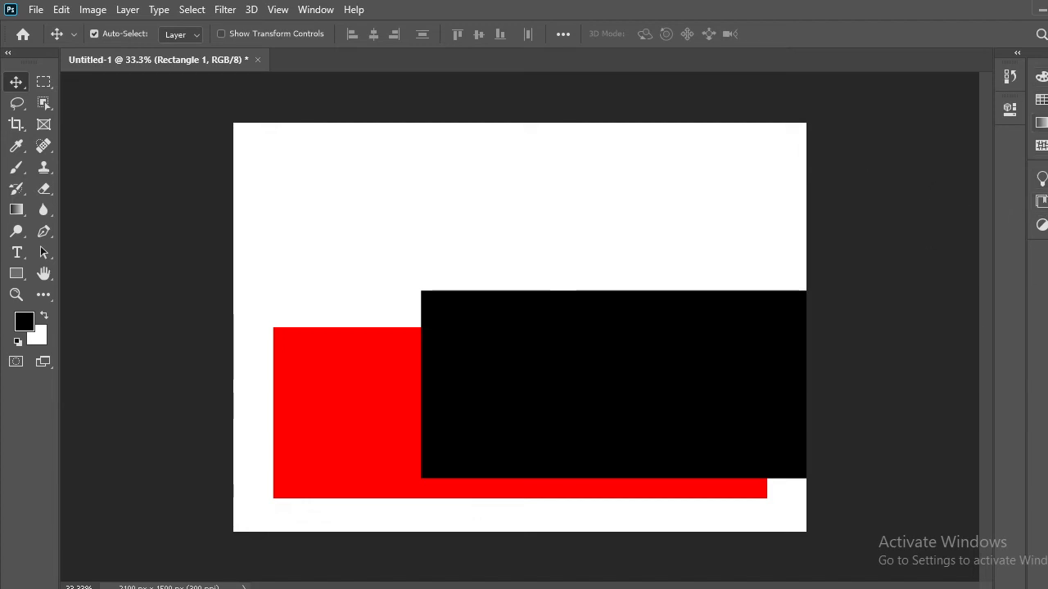
Reopen the Layers panel and dock its group among the collapsed panels
left_click(310, 8)
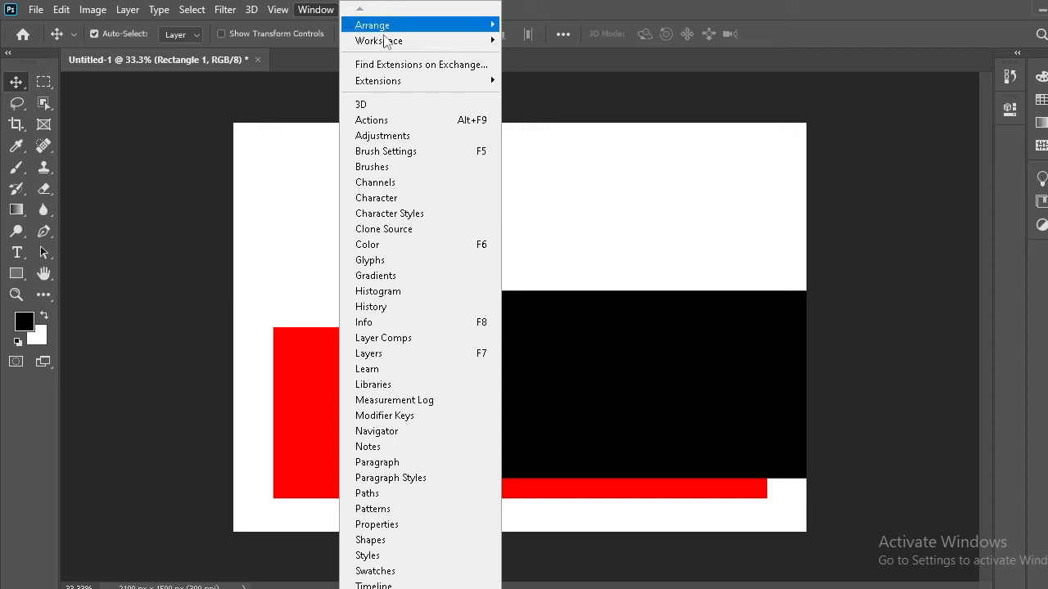
left_click(357, 358)
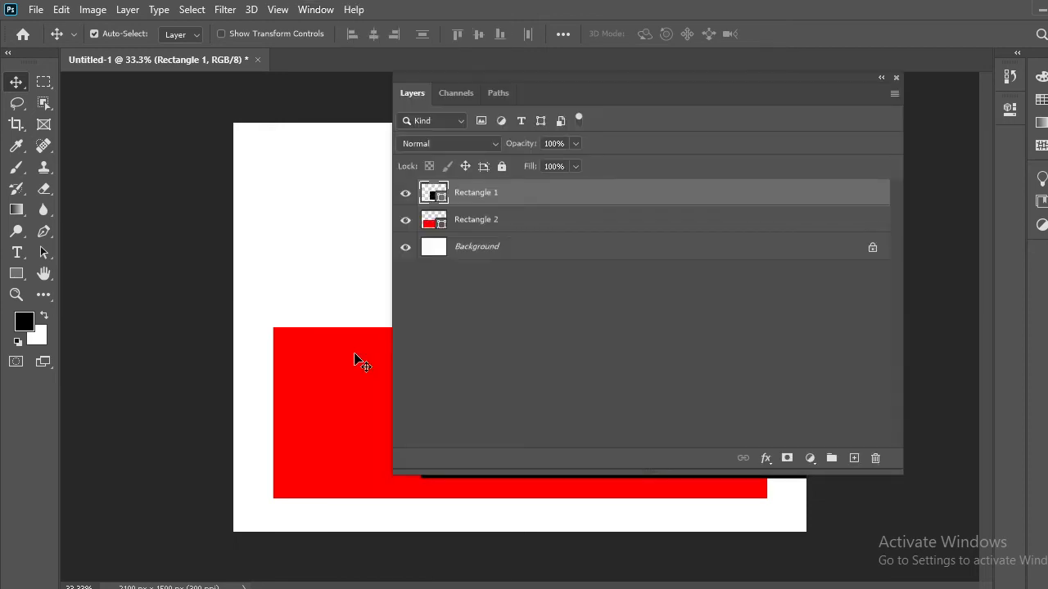
left_click_drag(673, 80, 1040, 178)
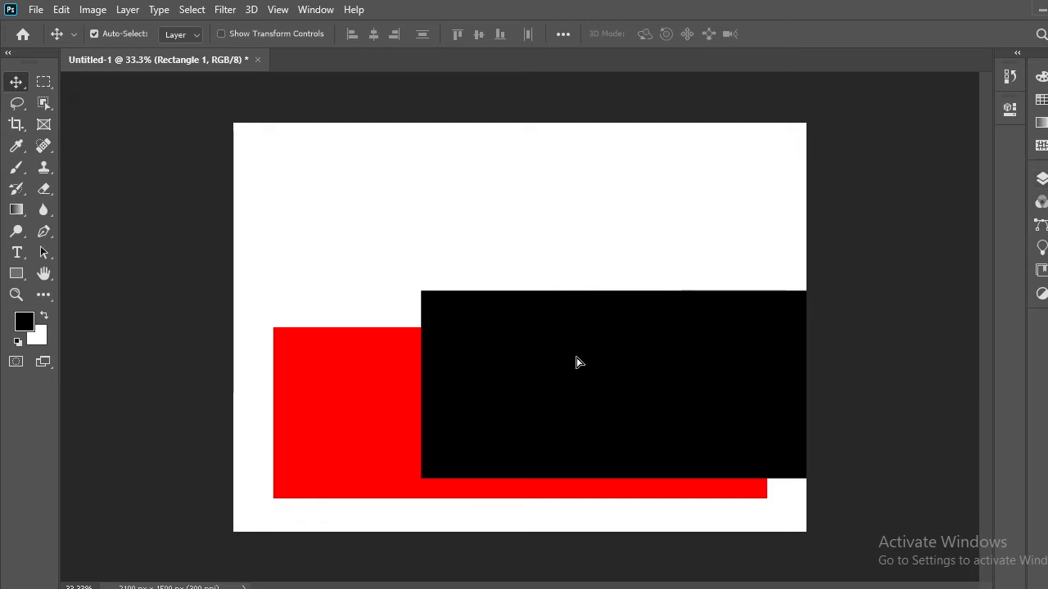
Separate the rectangles with the Move tool, placing the black one near the canvas's top and the red one below it
left_click_drag(578, 360, 145, 269)
left_click(145, 270)
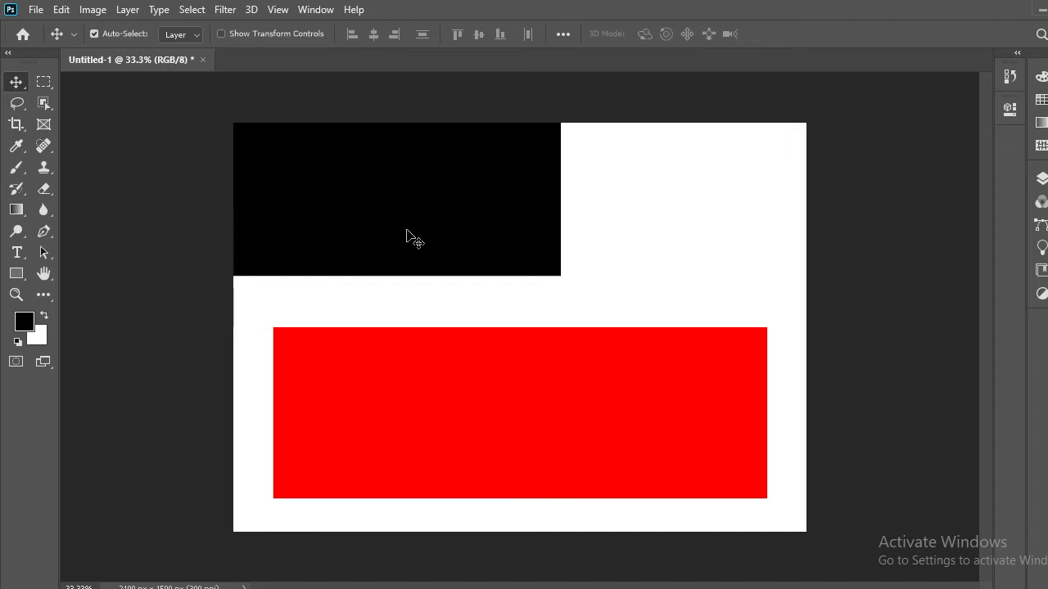
left_click_drag(409, 237, 254, 279)
left_click_drag(418, 401, 601, 439)
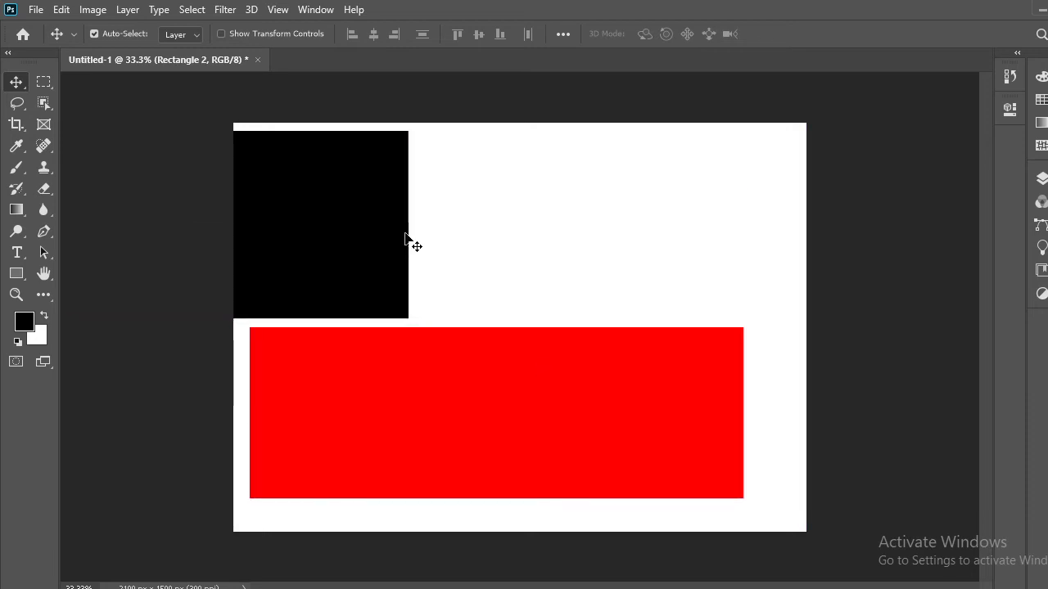
left_click_drag(411, 243, 709, 246)
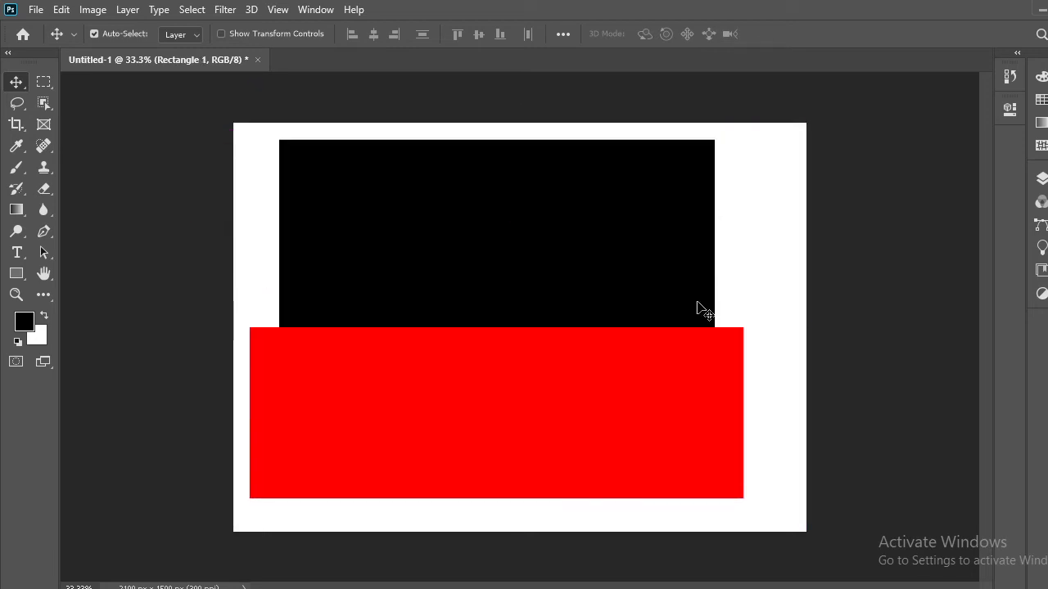
mouse_move(650, 445)
left_mouse_down()
mouse_move(694, 452)
mouse_move(662, 463)
mouse_move(657, 449)
left_mouse_up()
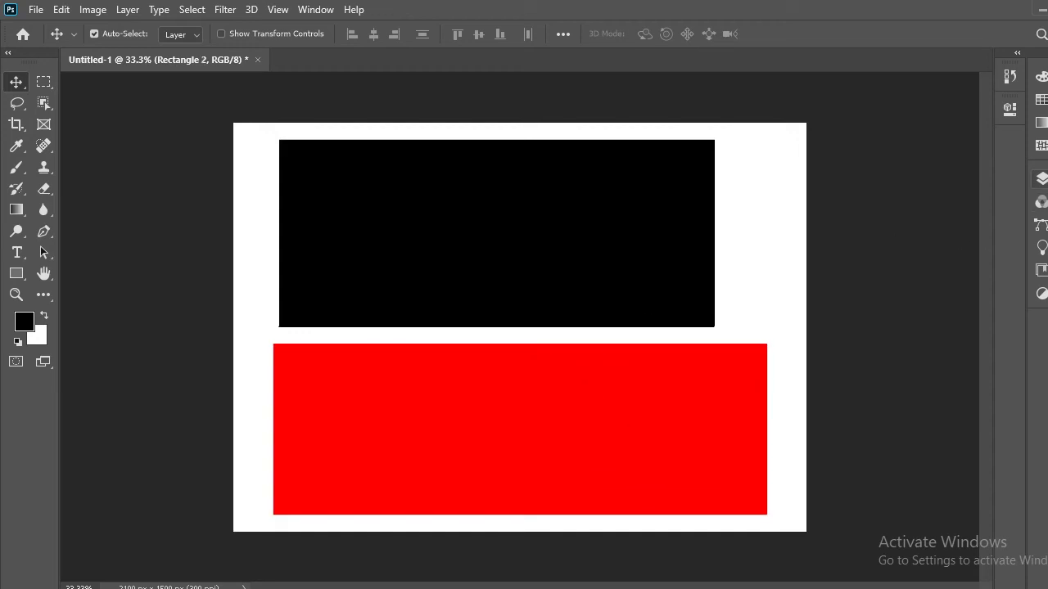
Float the Layers panel group over the canvas and look through Channels, Paths, Learn, Libraries and Adjustments, returning to Layers
key("F7")
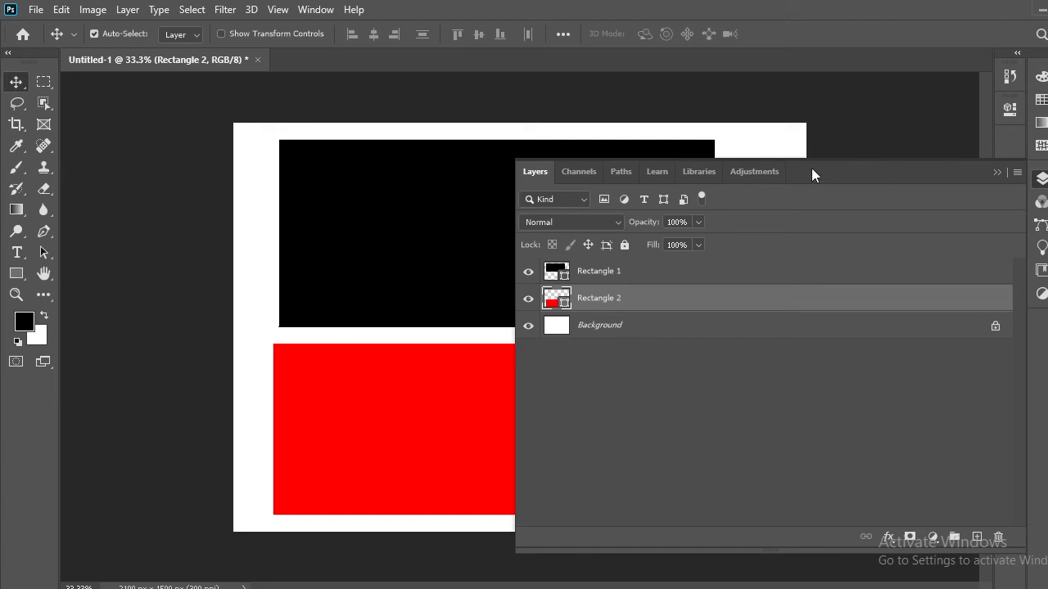
left_click_drag(811, 168, 567, 106)
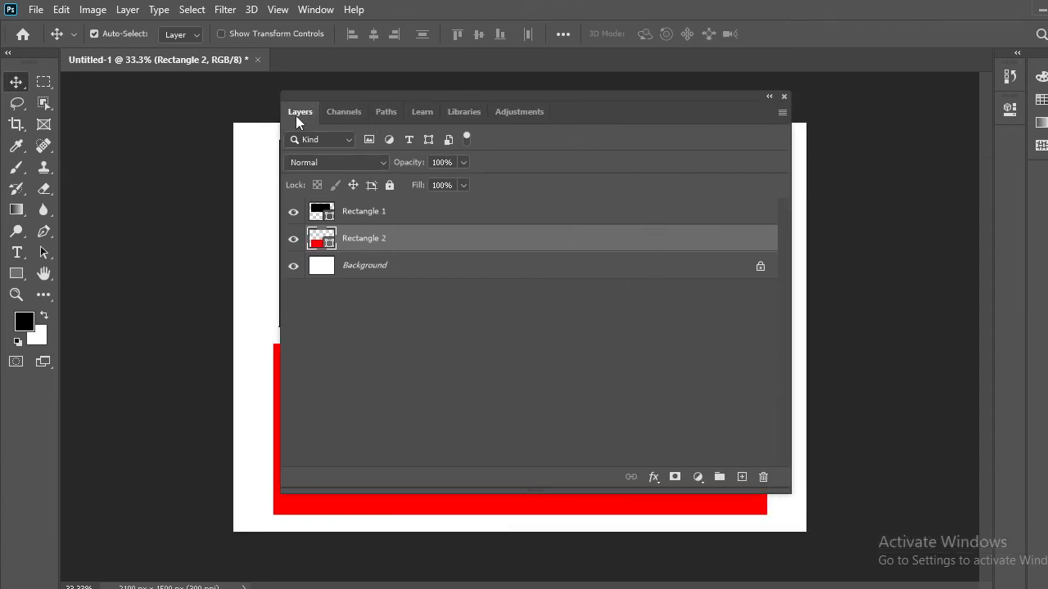
left_click(336, 115)
left_click(388, 116)
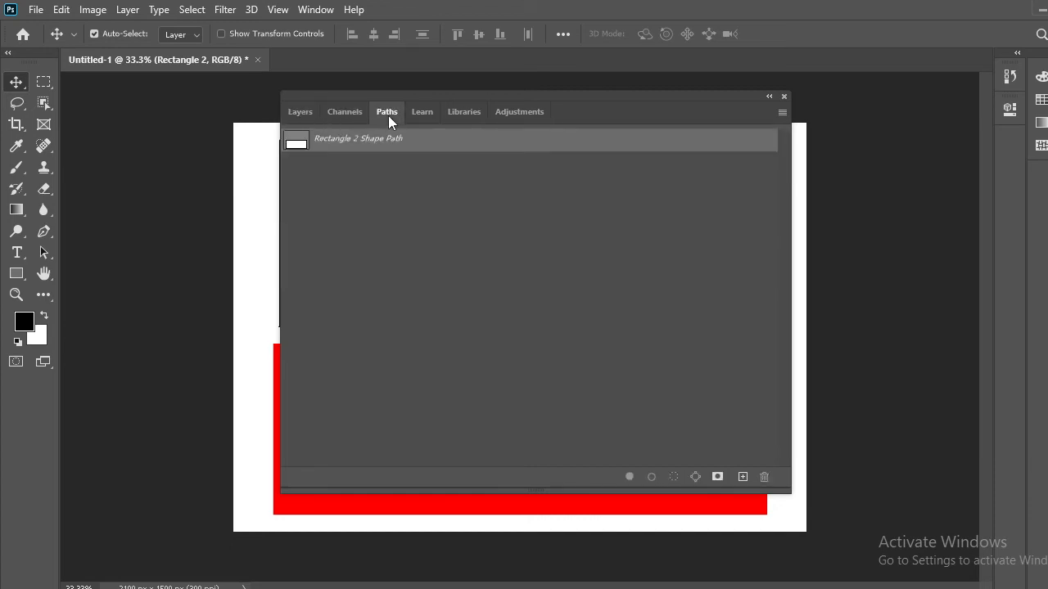
left_click(416, 114)
left_click(467, 116)
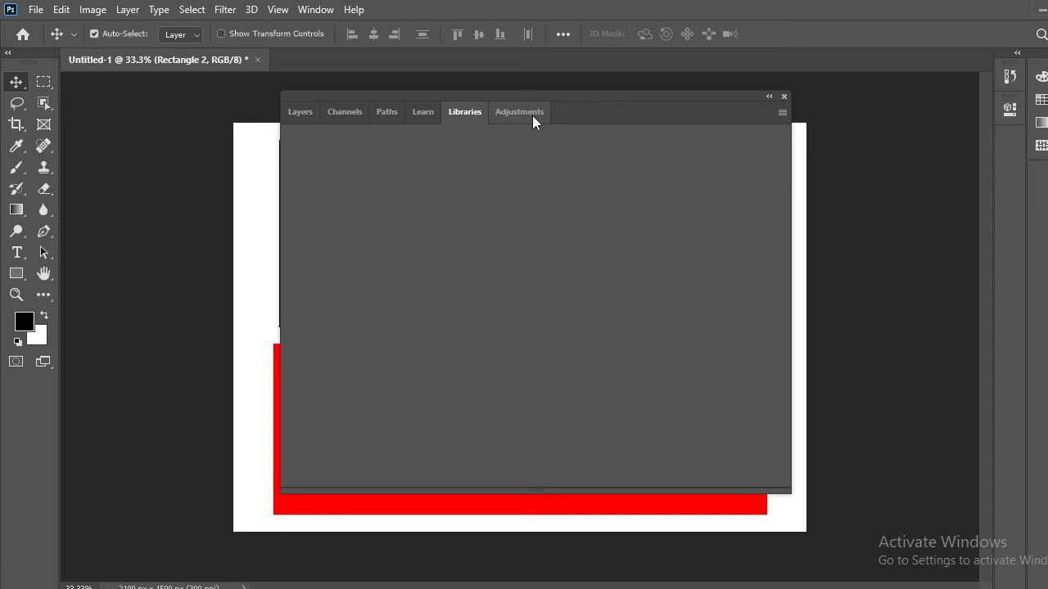
left_click(498, 115)
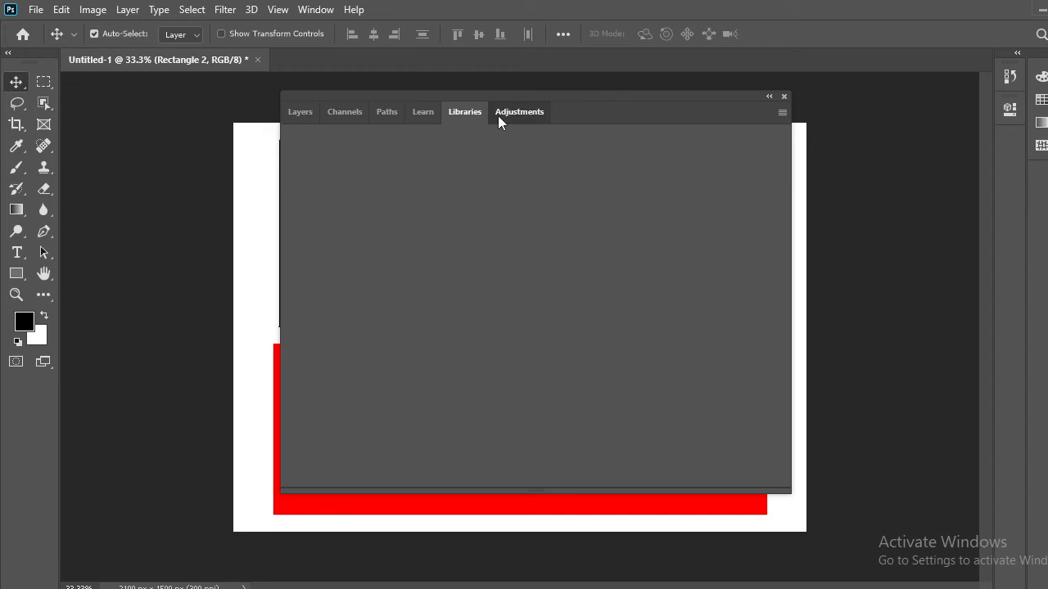
left_click(296, 116)
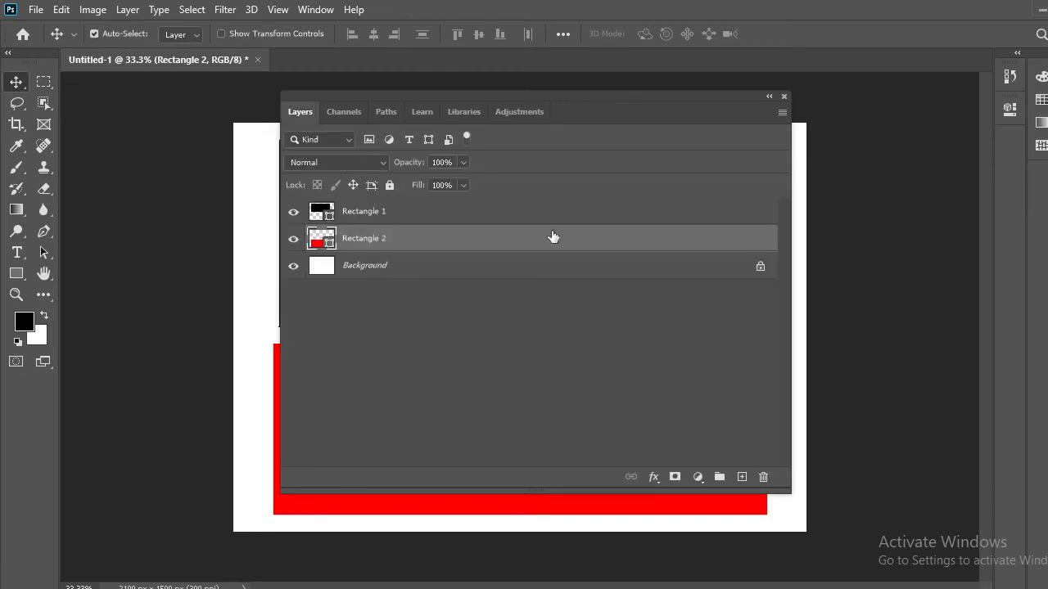
Collapse the floating Layers panel group to icons and dock it with the other collapsed panels
left_click_drag(654, 94, 1019, 82)
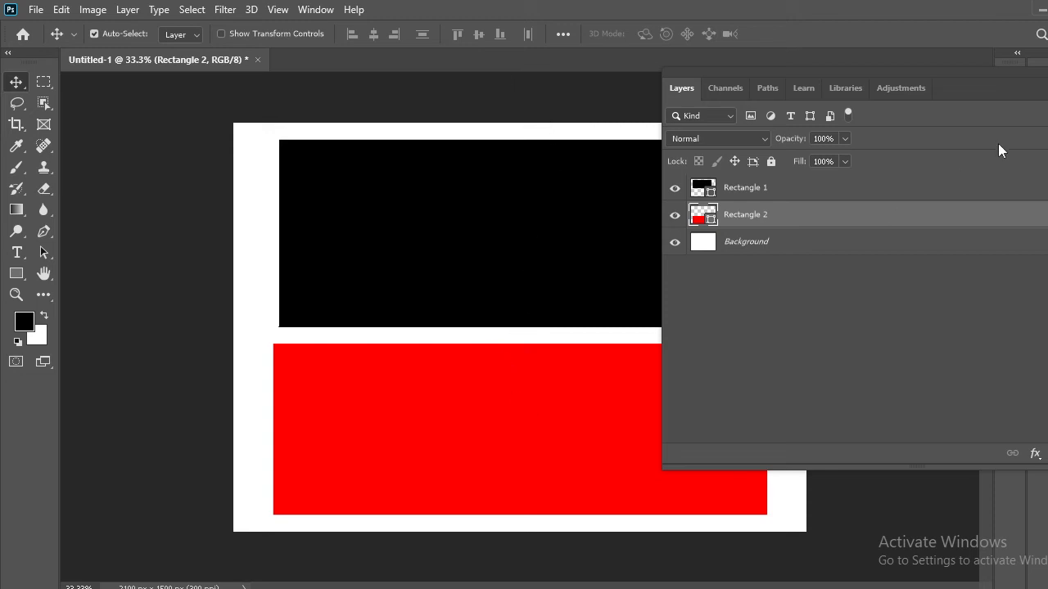
left_click_drag(1047, 73, 750, 46)
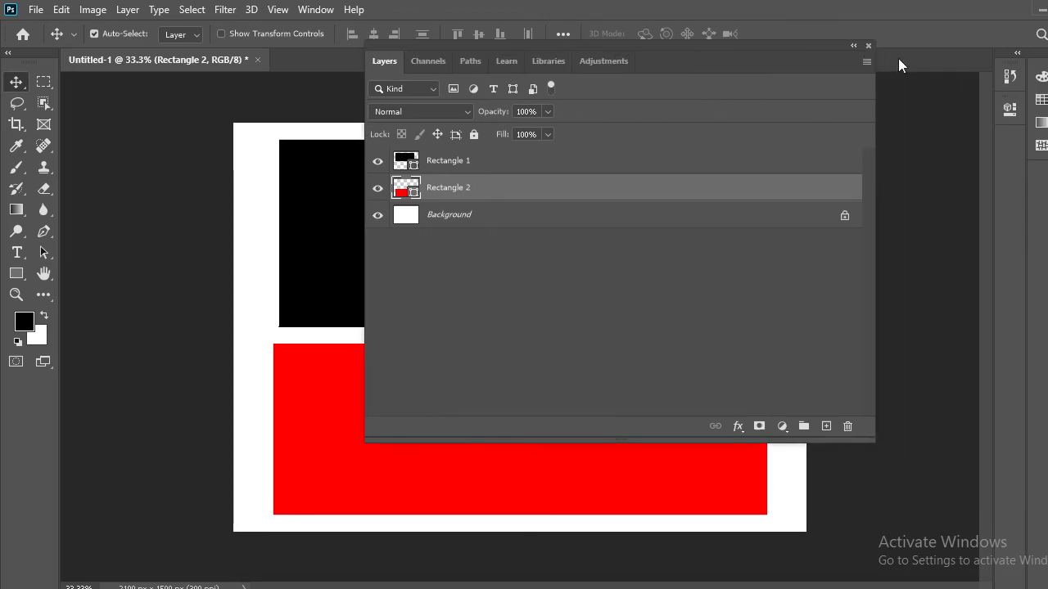
left_click(854, 46)
left_click_drag(407, 52, 530, 83)
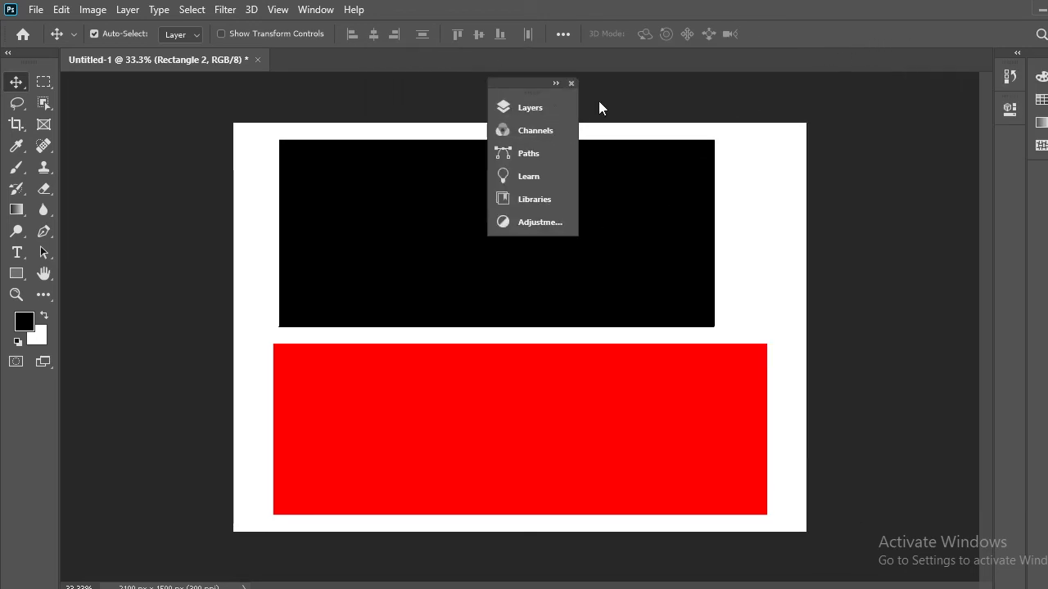
Shift both rectangles around the canvas, leaving the black one against the top edge and the red one centred near the bottom
mouse_move(584, 370)
left_mouse_down()
mouse_move(575, 372)
mouse_move(612, 397)
mouse_move(584, 379)
left_mouse_up()
left_click_drag(512, 180, 562, 175)
left_click_drag(528, 315, 568, 340)
left_click_drag(496, 393, 525, 386)
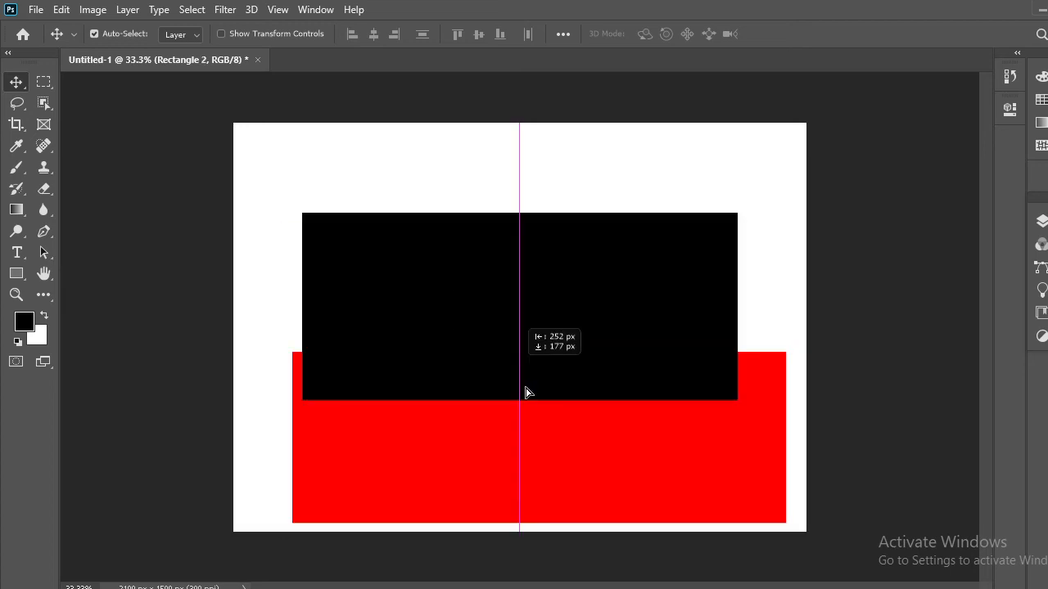
left_click_drag(553, 336, 563, 243)
mouse_move(543, 431)
left_mouse_down()
mouse_move(524, 453)
mouse_move(555, 453)
mouse_move(540, 440)
left_mouse_up()
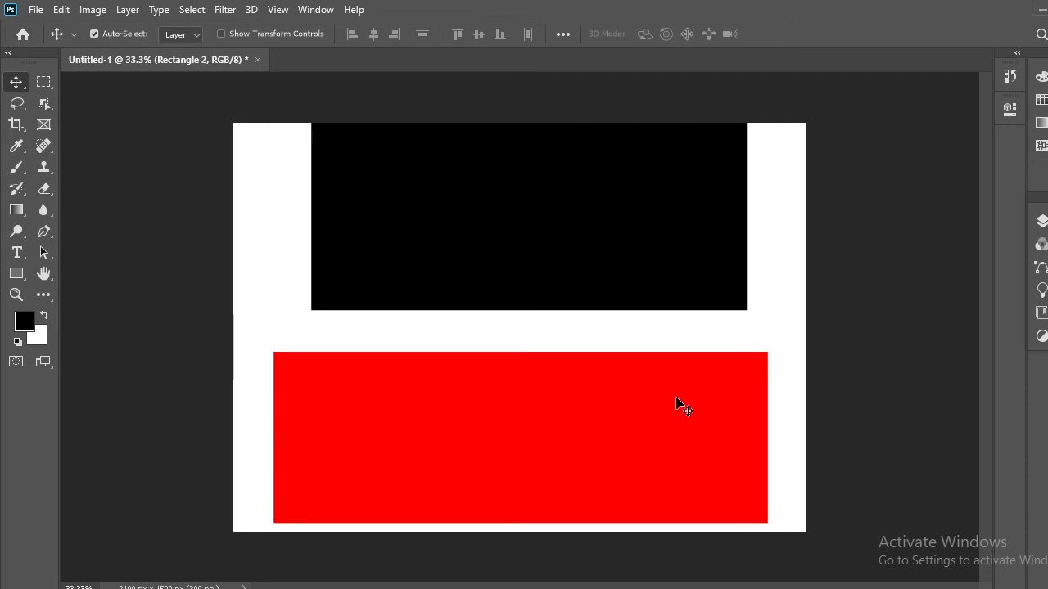
Float the Layers panel group, fully lock the Rectangle 2 layer, and collapse the group to icons
left_click(1041, 221)
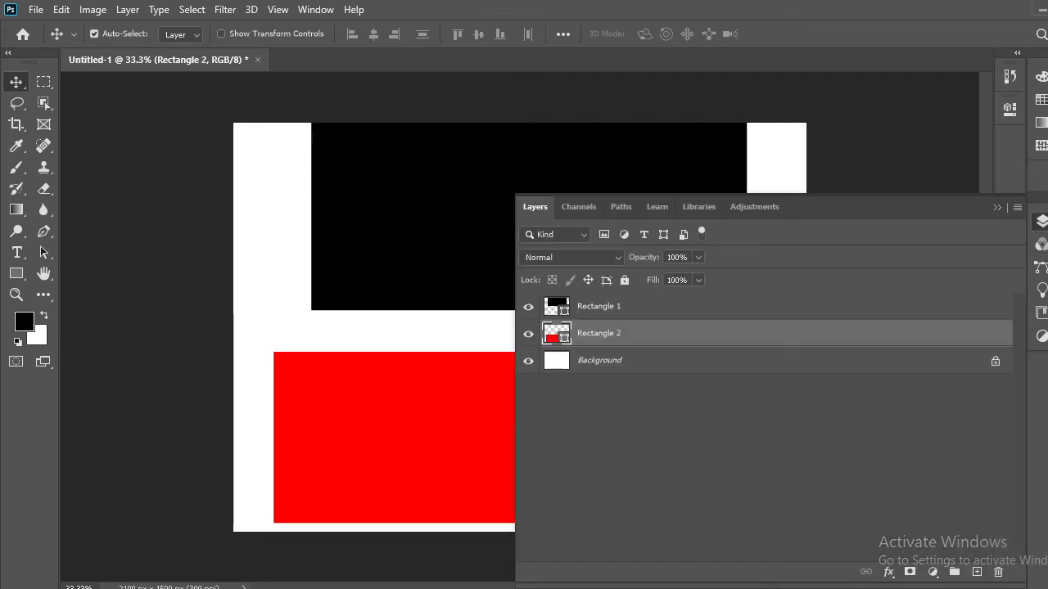
left_click_drag(848, 210, 905, 93)
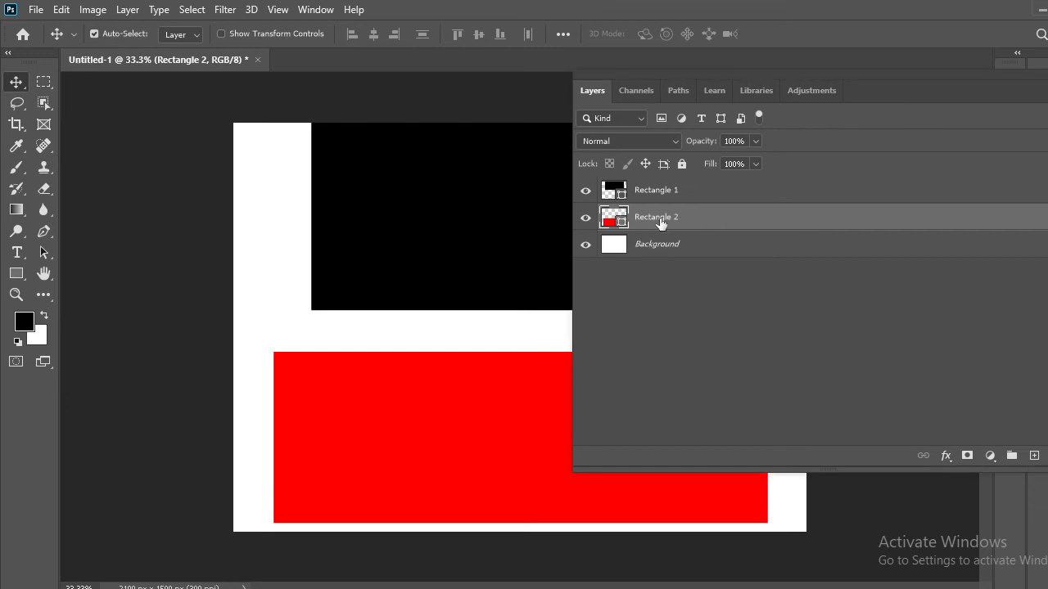
left_click(683, 165)
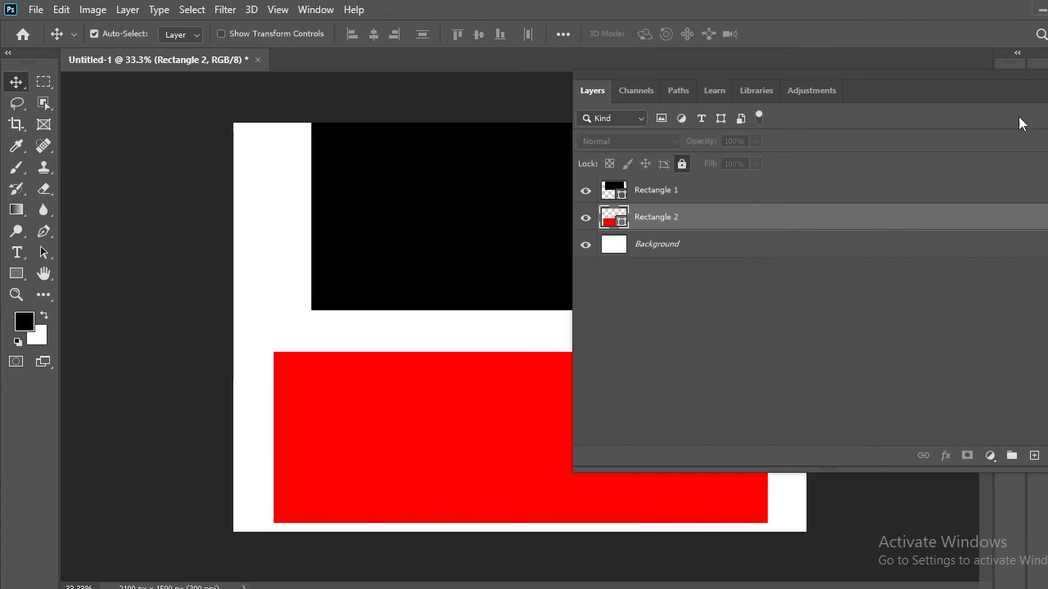
left_click(1047, 75)
Try to move the locked red rectangle with the Move tool, placing the collapsed panel group clear of the canvas
left_click_drag(548, 465, 595, 383)
left_click_drag(539, 467, 731, 362)
left_click_drag(463, 367, 674, 377)
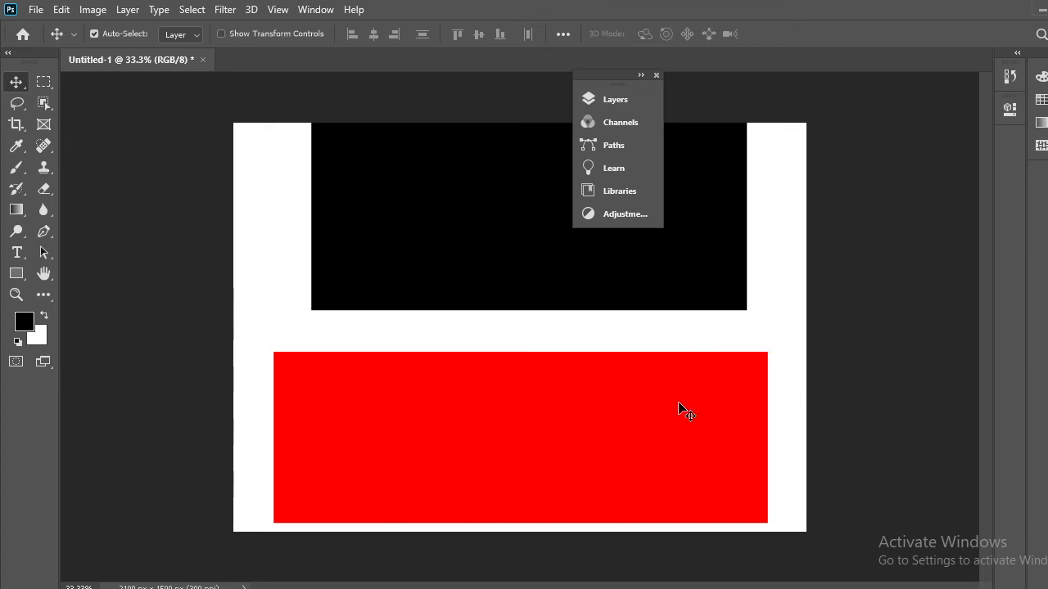
left_click_drag(608, 82, 939, 149)
left_click_drag(592, 364, 653, 378)
left_click_drag(363, 400, 764, 412)
left_click_drag(532, 429, 701, 460)
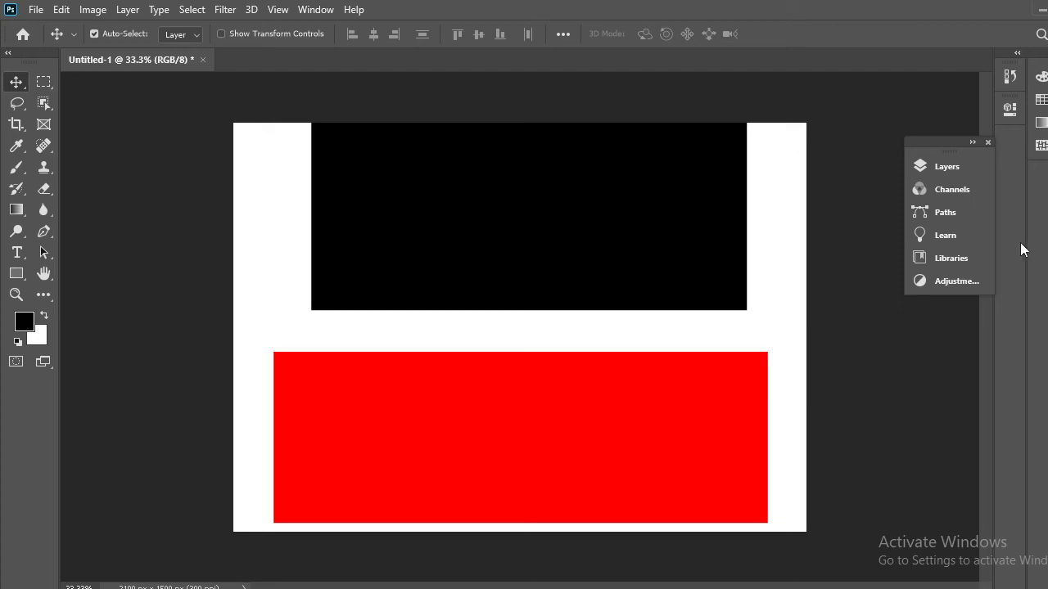
Remove the full lock from the Rectangle 2 layer and collapse the Layers panel
left_click(963, 166)
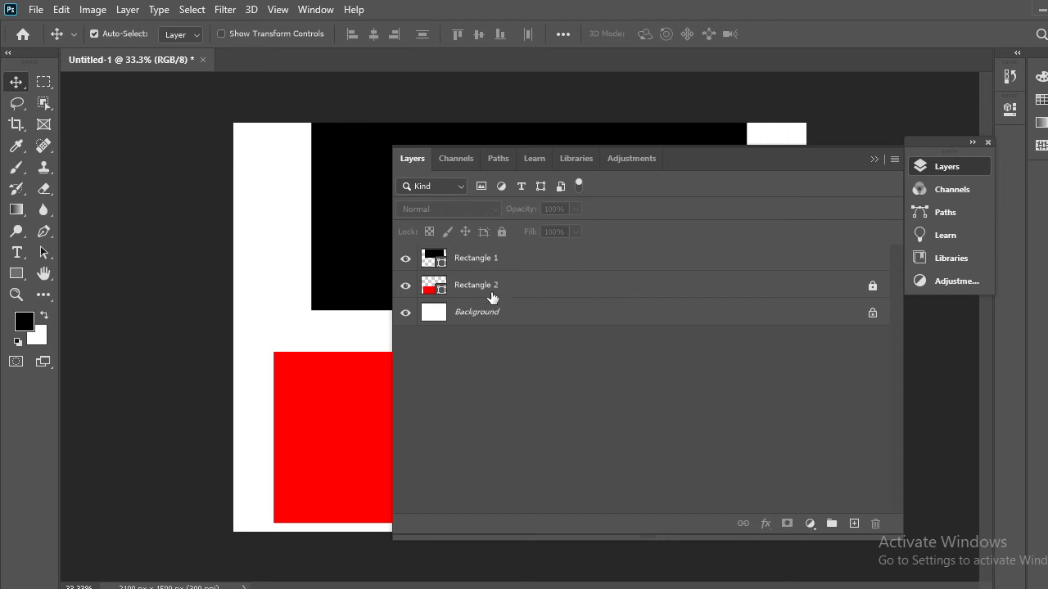
left_click(487, 294)
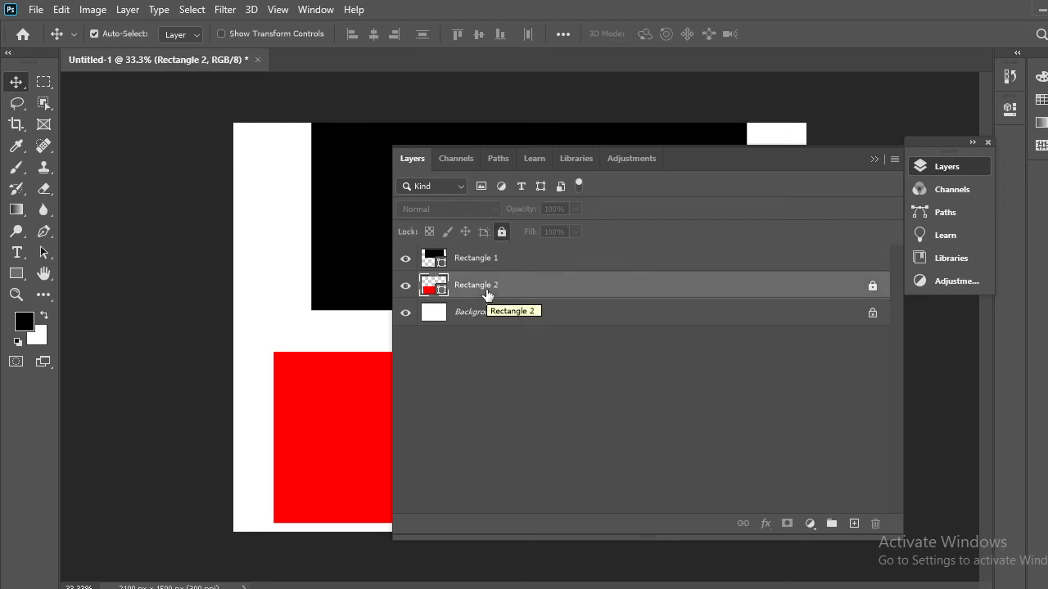
left_click(501, 233)
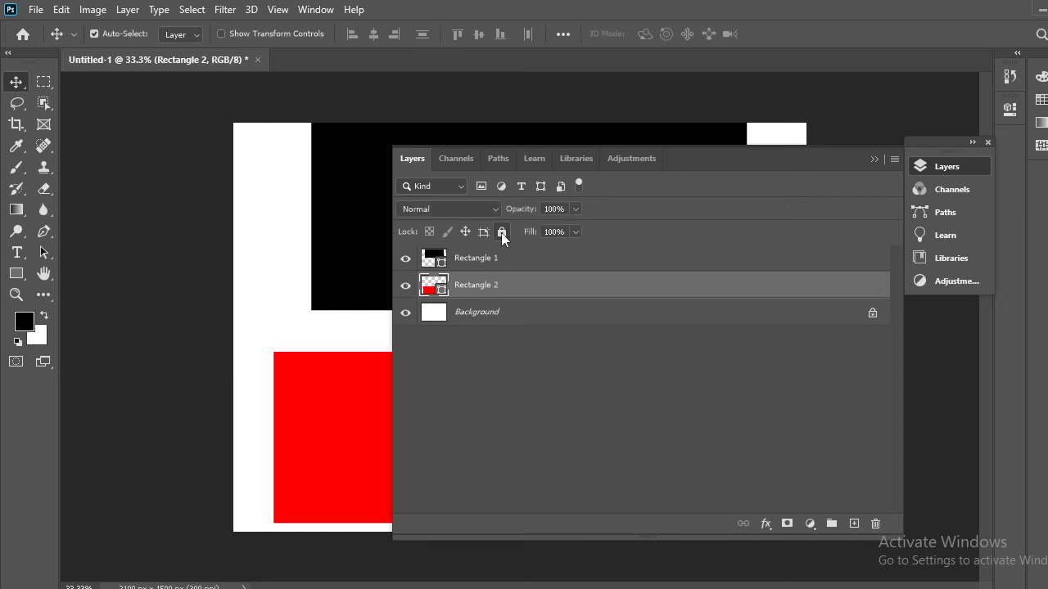
left_click(873, 160)
Move the unlocked red rectangle up and left, and set the black one just above it near the canvas's top
left_click_drag(590, 486, 505, 506)
left_click_drag(615, 477, 576, 466)
left_click_drag(652, 271, 625, 276)
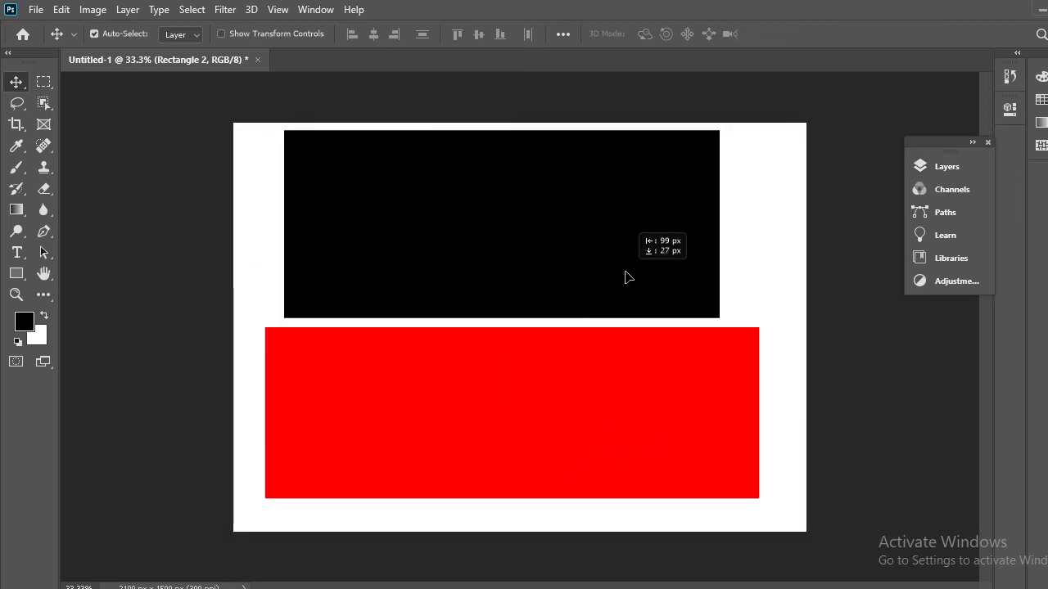
mouse_move(630, 390)
left_mouse_down()
mouse_move(627, 375)
mouse_move(597, 379)
mouse_move(624, 385)
mouse_move(615, 383)
left_mouse_up()
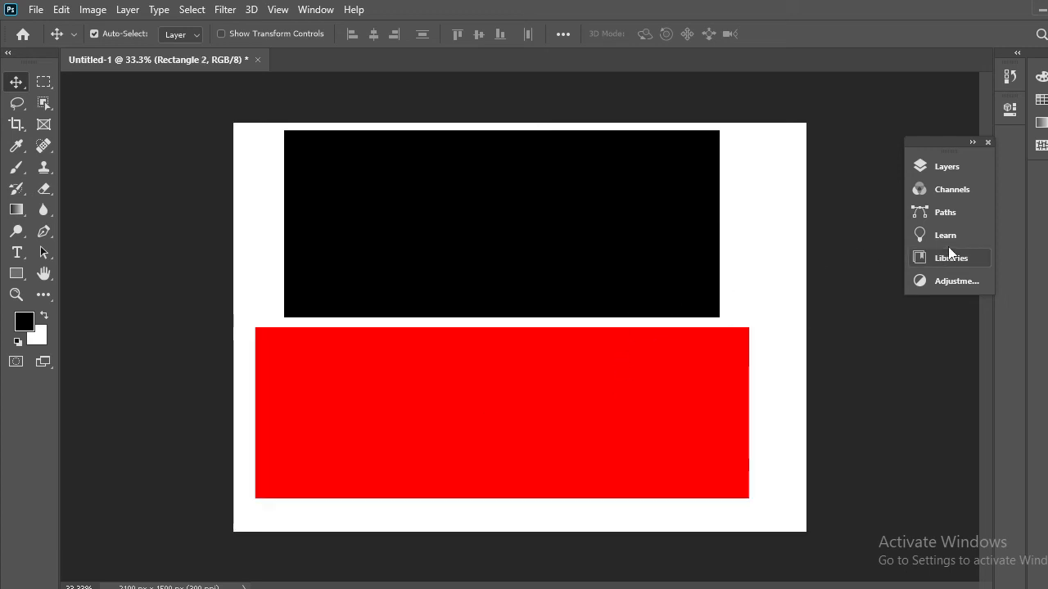
Reposition the floating Layers panel group, collapse it to icons, and move the red rectangle slightly down from the black one
left_click(947, 167)
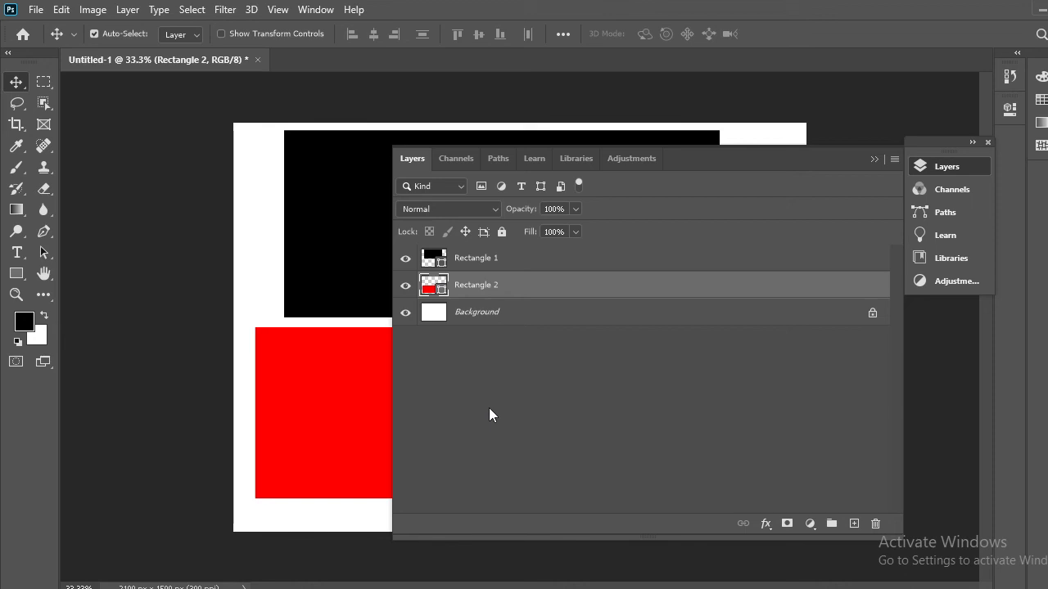
left_click_drag(721, 152, 886, 111)
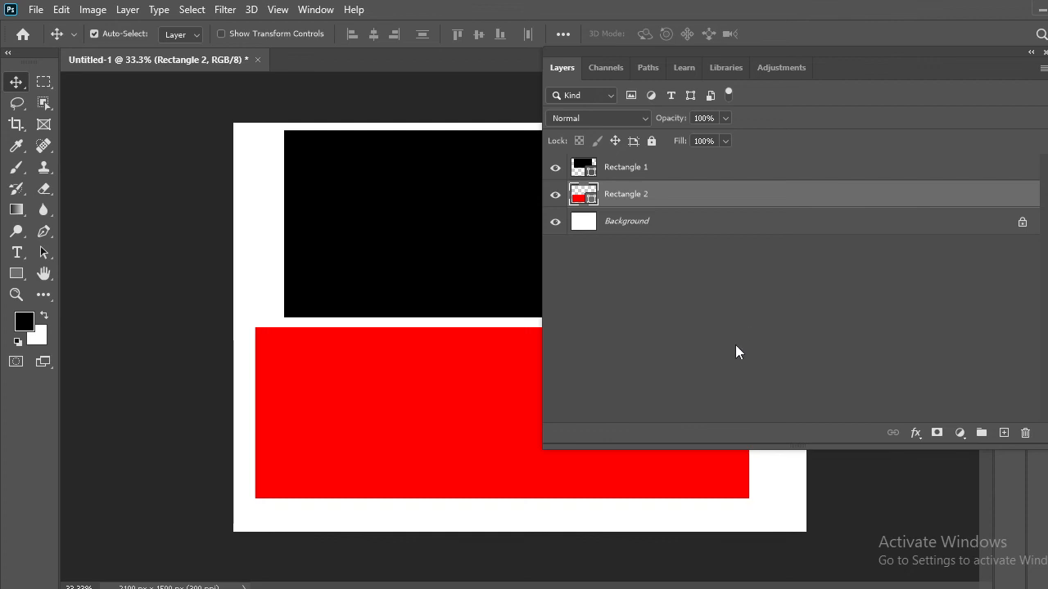
left_click(1028, 52)
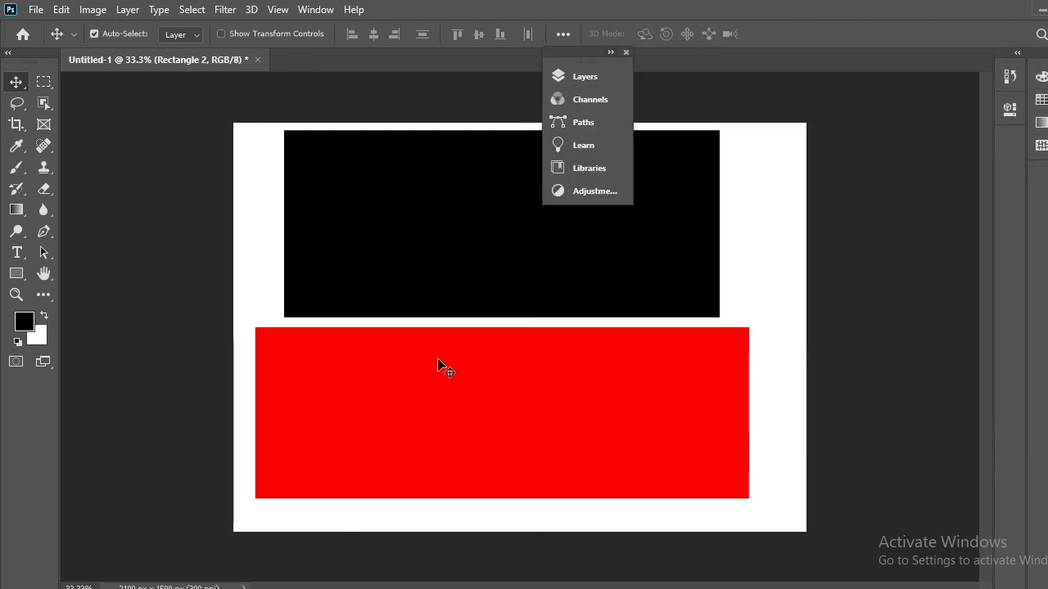
mouse_move(445, 369)
left_mouse_down()
mouse_move(516, 379)
mouse_move(443, 381)
left_mouse_up()
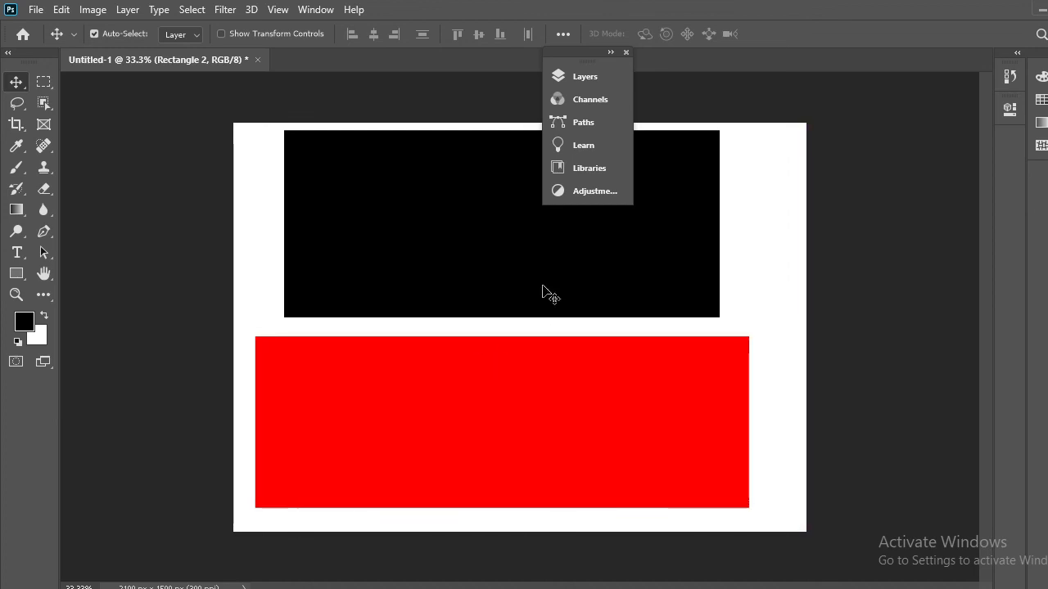
Show the Layers panel clear of most of the artwork and lower the Rectangle 2 layer's opacity to 71%
left_click(586, 81)
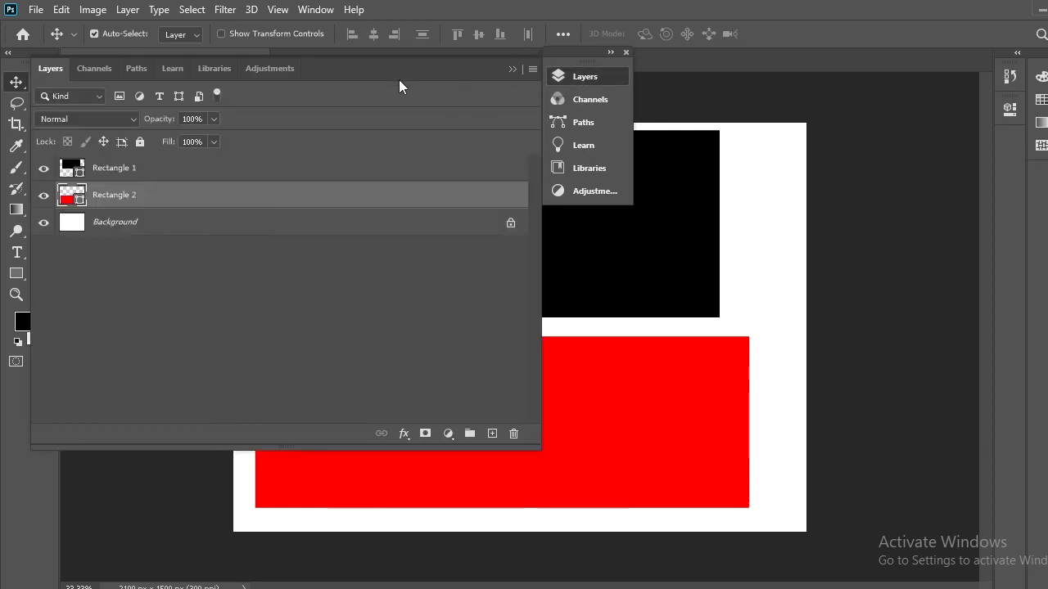
left_click_drag(398, 75, 1006, 52)
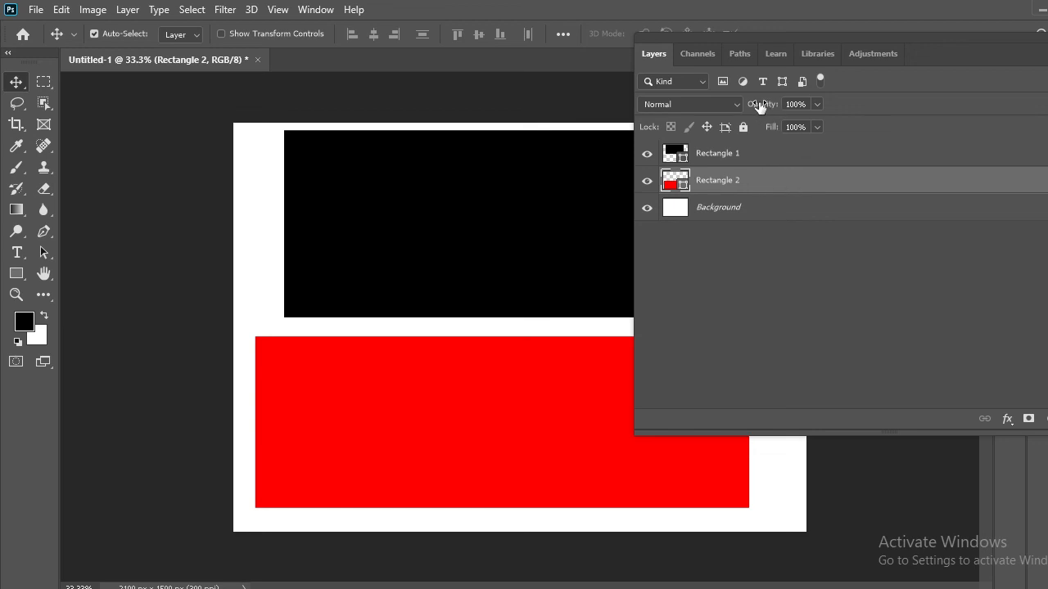
left_click(816, 104)
left_click_drag(819, 125, 797, 124)
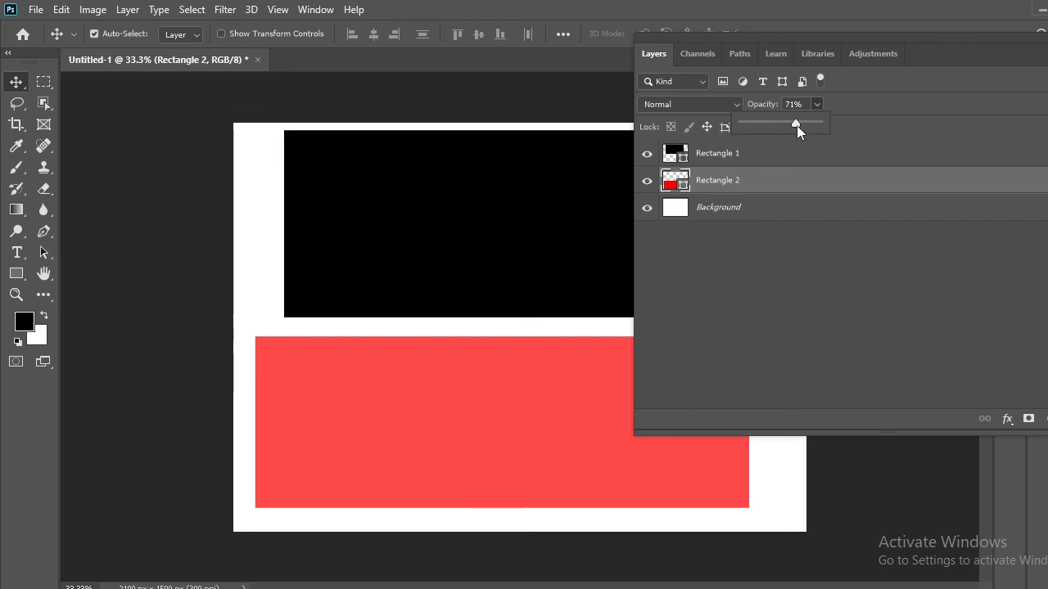
Restore the Rectangle 2 layer's opacity to 100%
left_click_drag(785, 126, 850, 120)
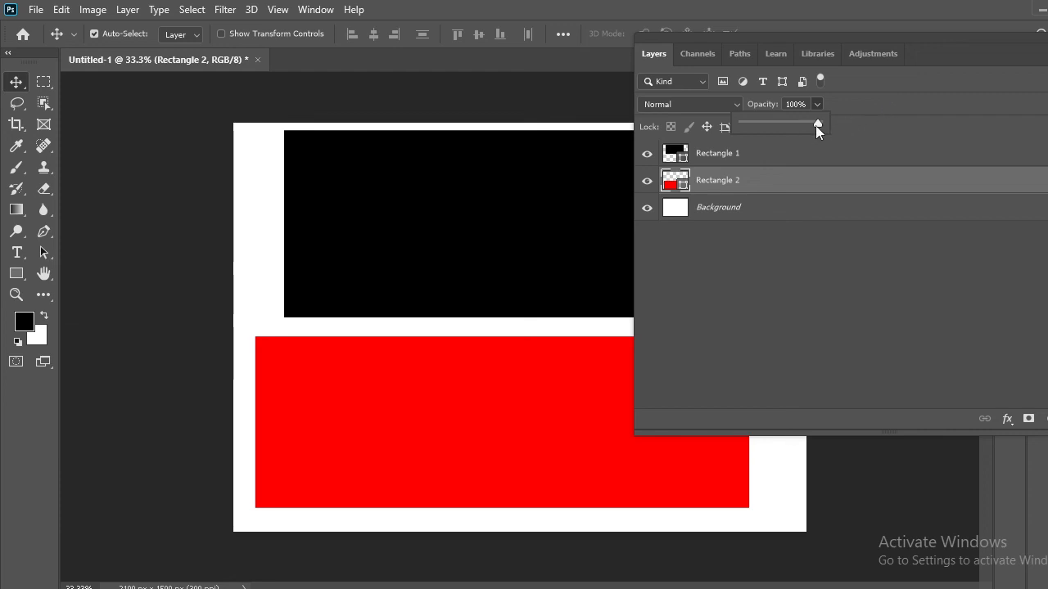
left_click_drag(815, 125, 849, 128)
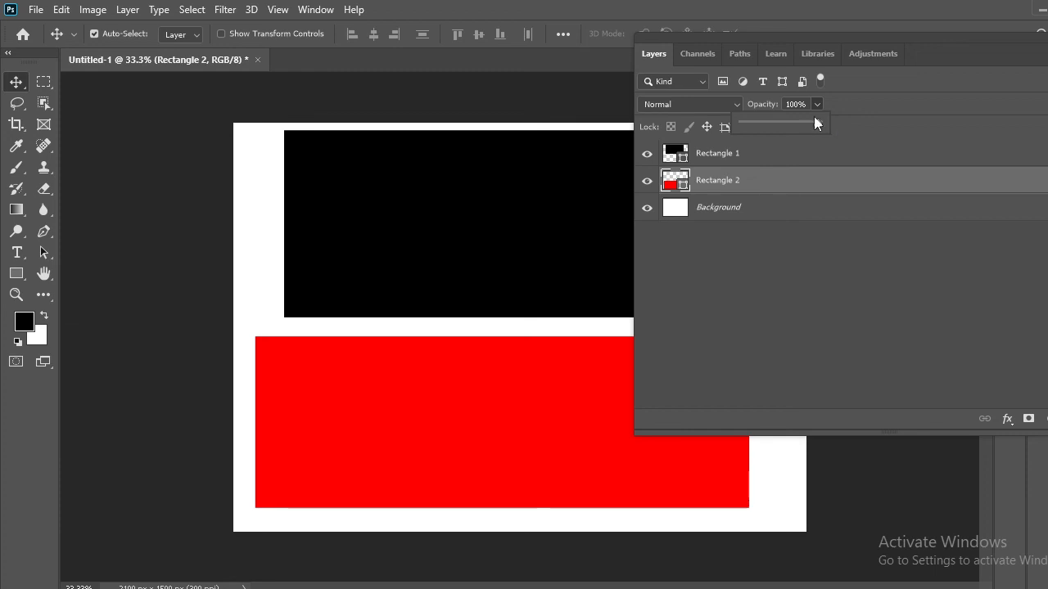
left_click(899, 86)
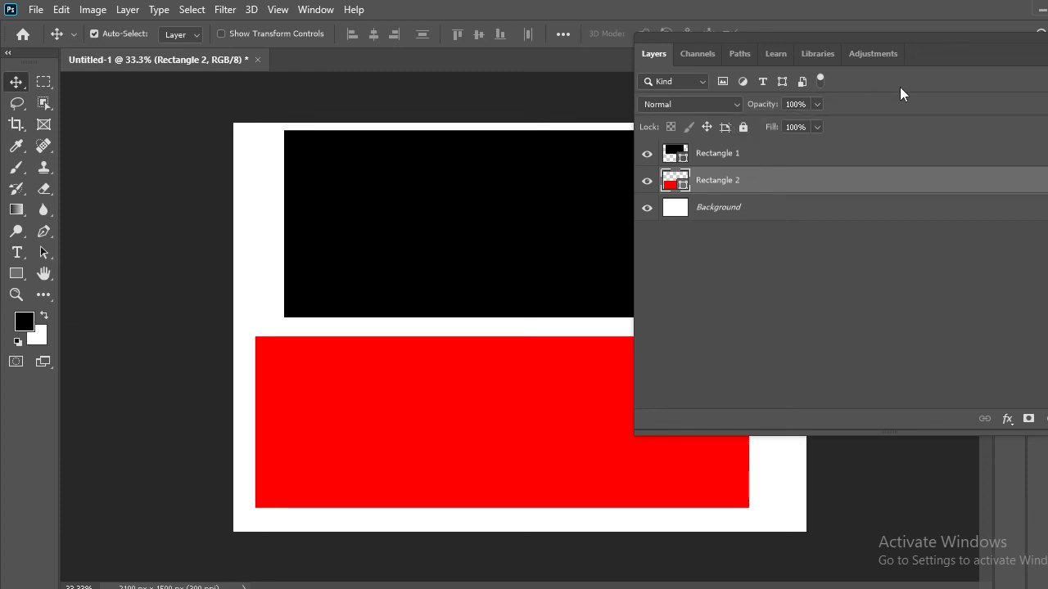
Collapse the floating Layers panel group to icons and dock it beneath the other collapsed panels
left_click_drag(947, 62, 559, 68)
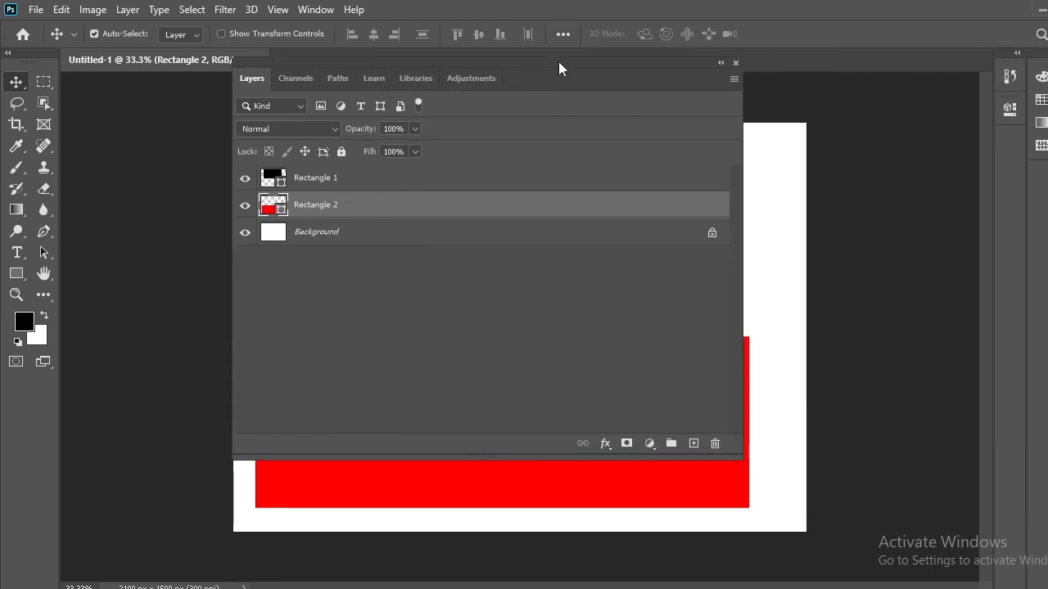
left_click(721, 63)
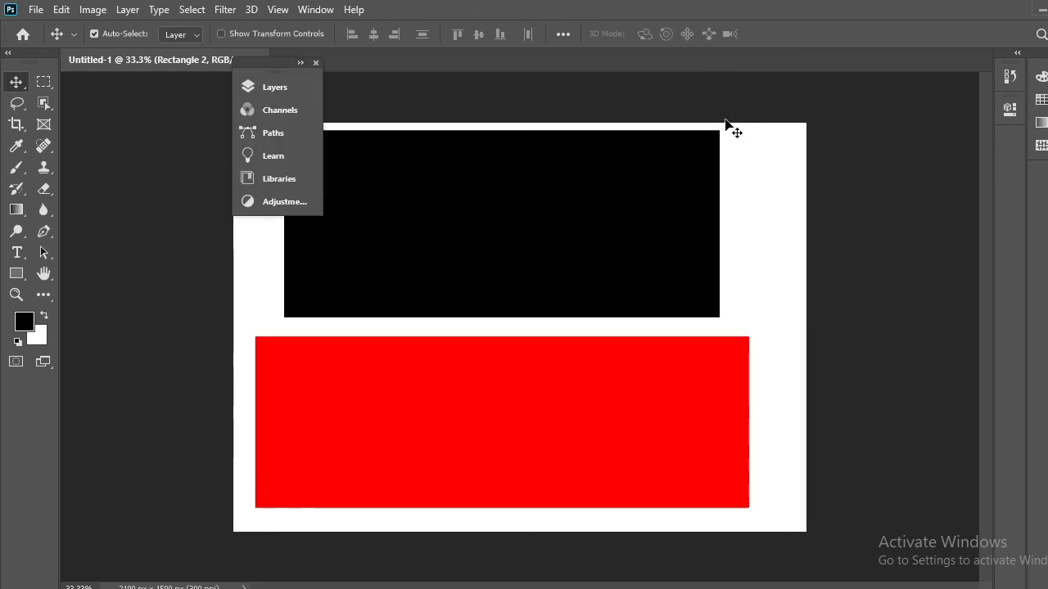
left_click_drag(284, 66, 1003, 173)
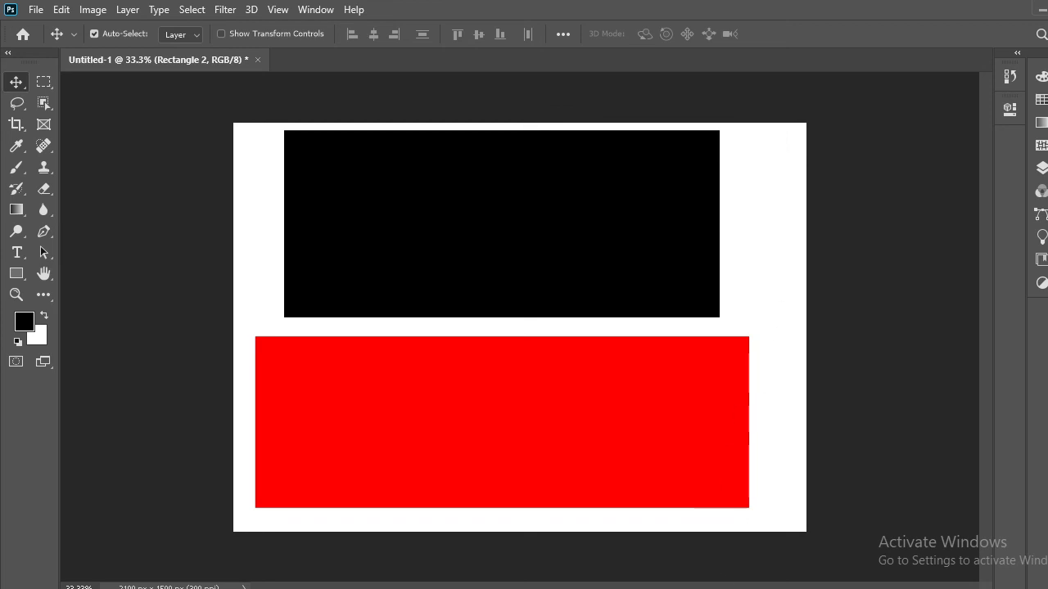
left_click(725, 565)
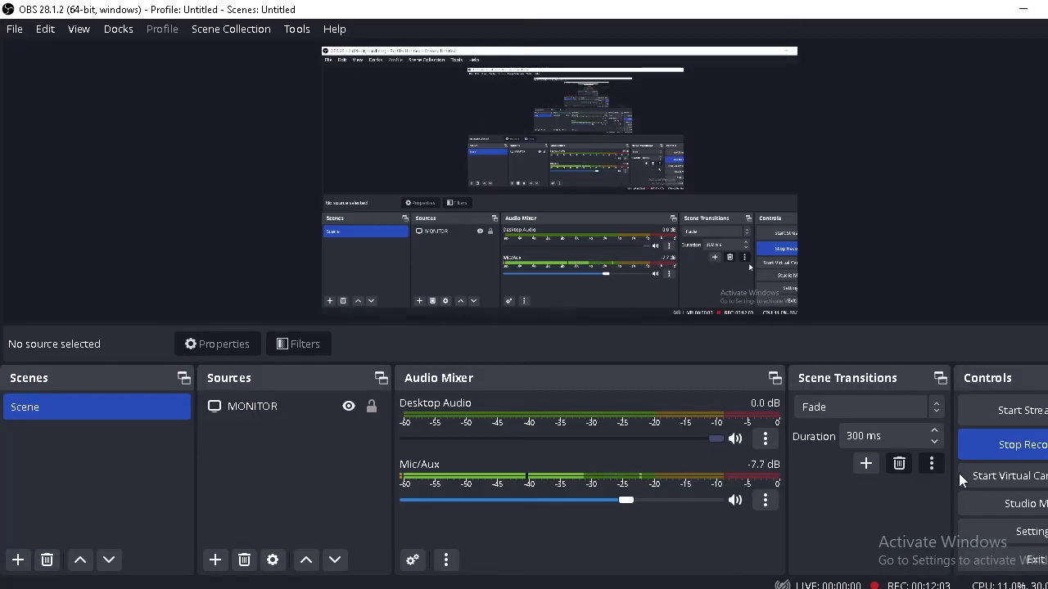